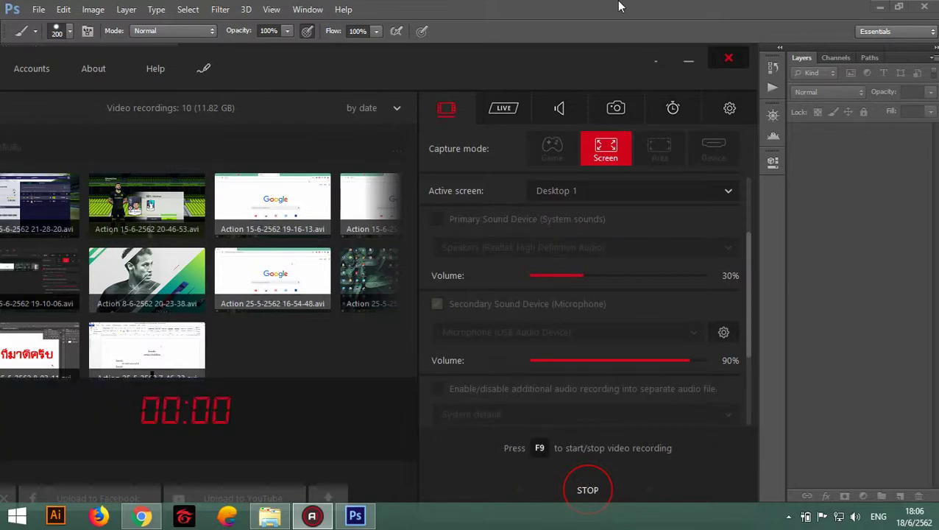
Start the Mirillis Action! recording and open 'Selection Tools.doc' from File Explorer.
left_click(656, 61)
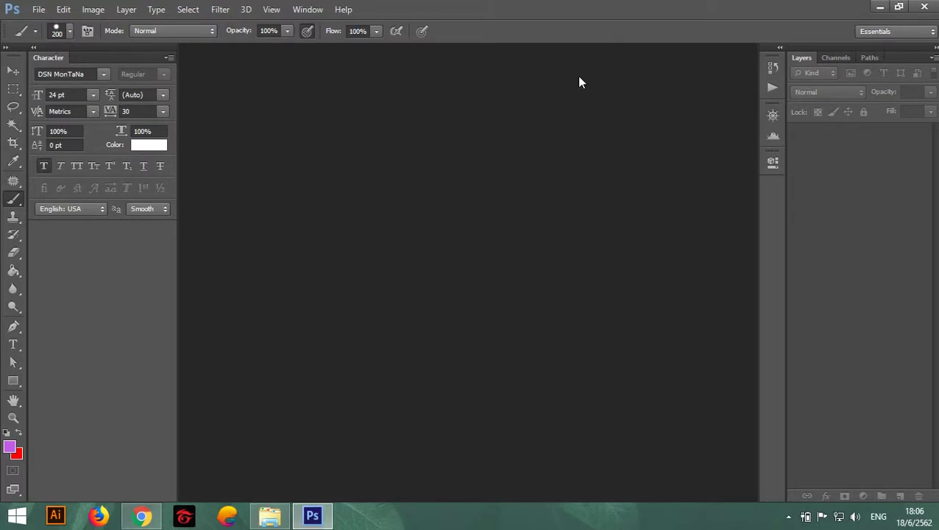
left_click(269, 516)
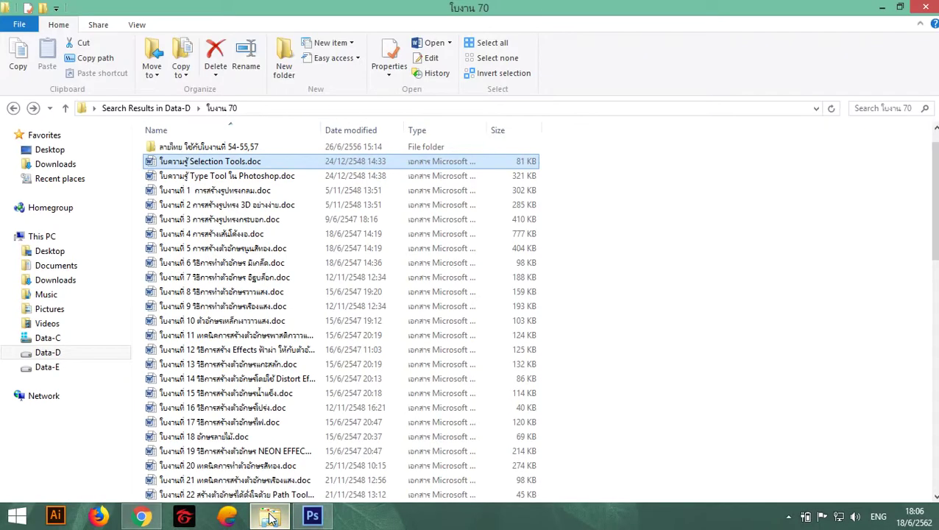
double_click(214, 162)
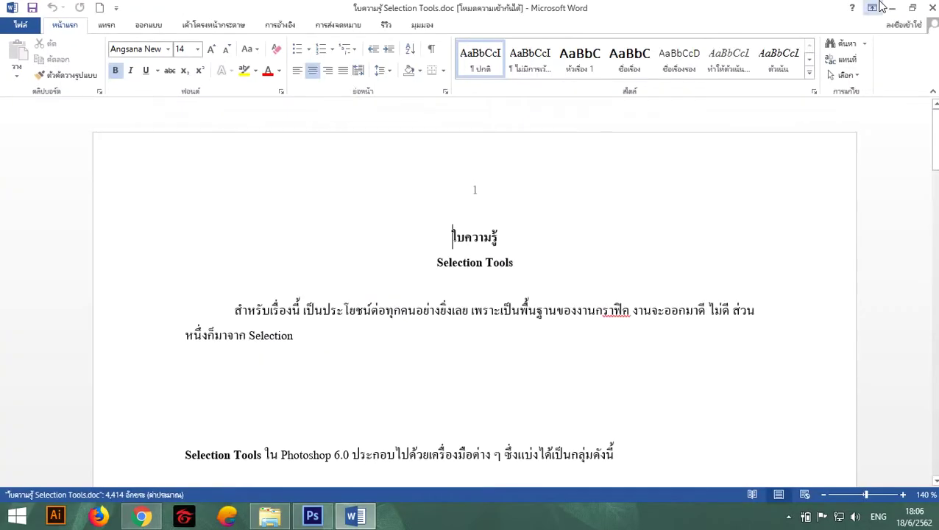
left_click(872, 7)
left_click(564, 270)
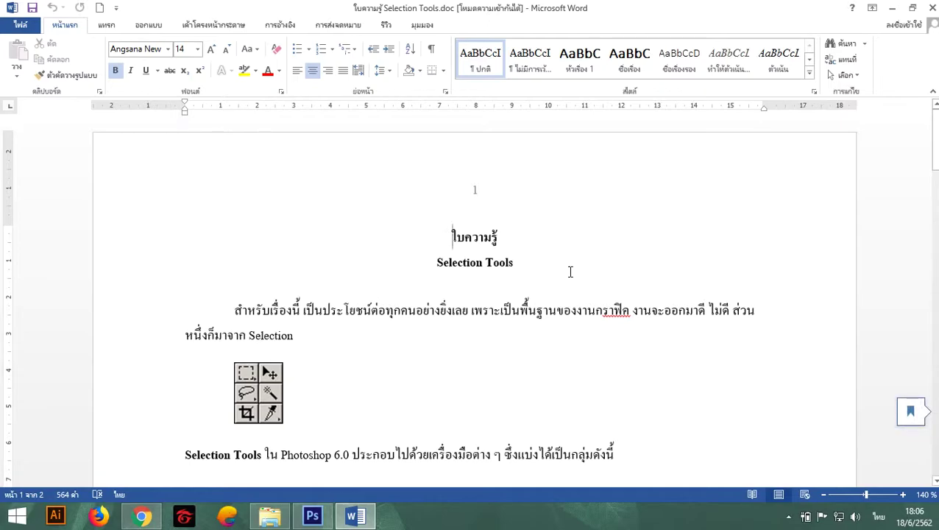
scroll(487, 290, "down", 3)
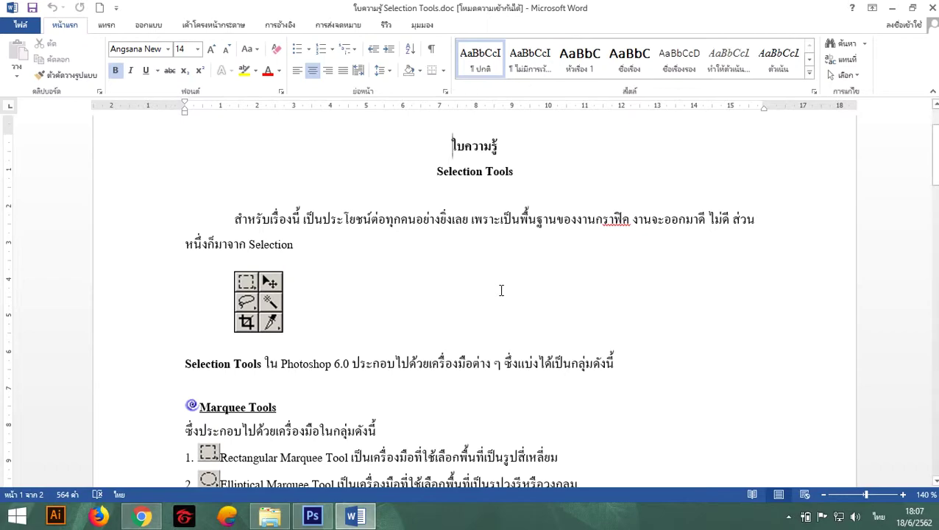
scroll(498, 291, "down", 1)
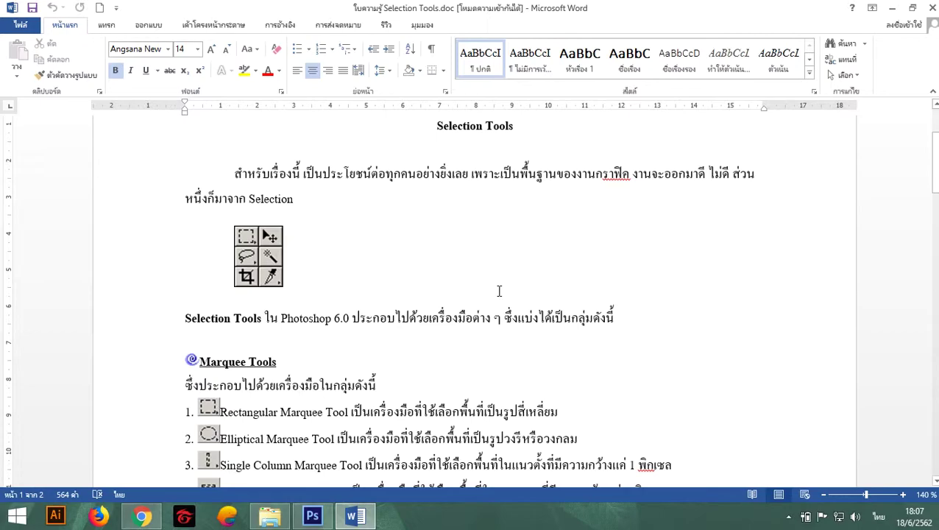
scroll(498, 289, "down", 1)
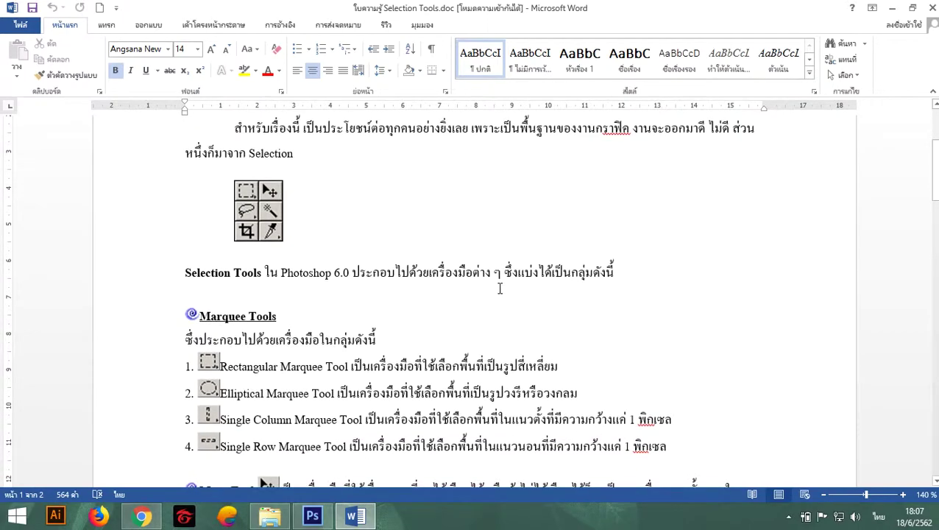
scroll(499, 287, "up", 1)
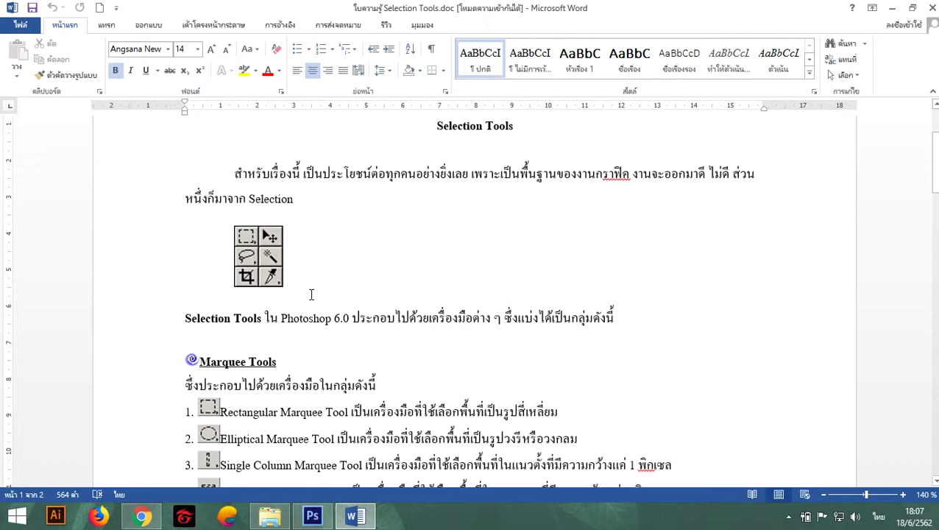
scroll(312, 294, "down", 1)
scroll(312, 295, "down", 2)
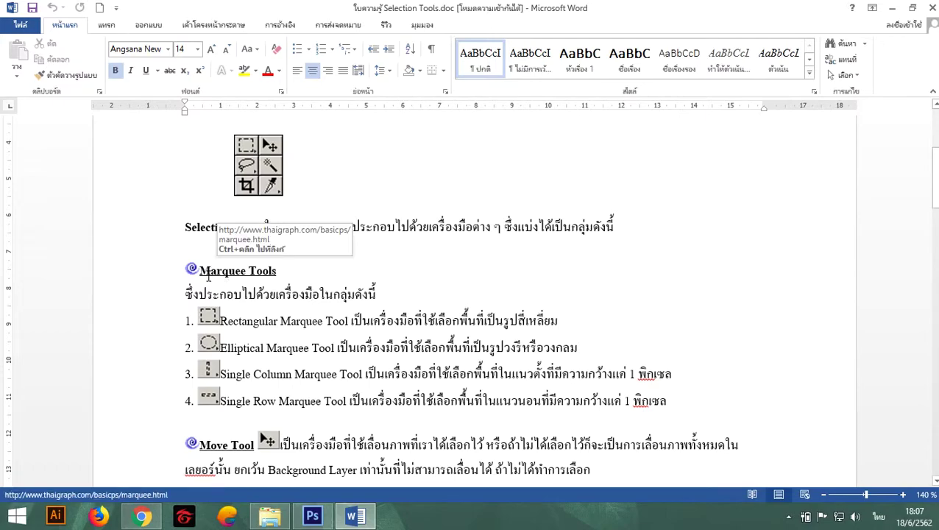
scroll(290, 270, "down", 1)
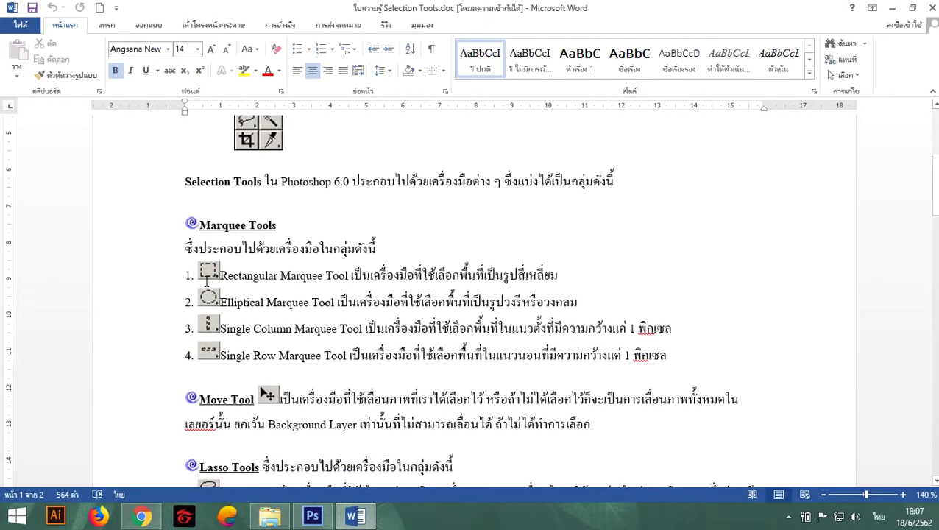
left_click(233, 276)
key("grave")
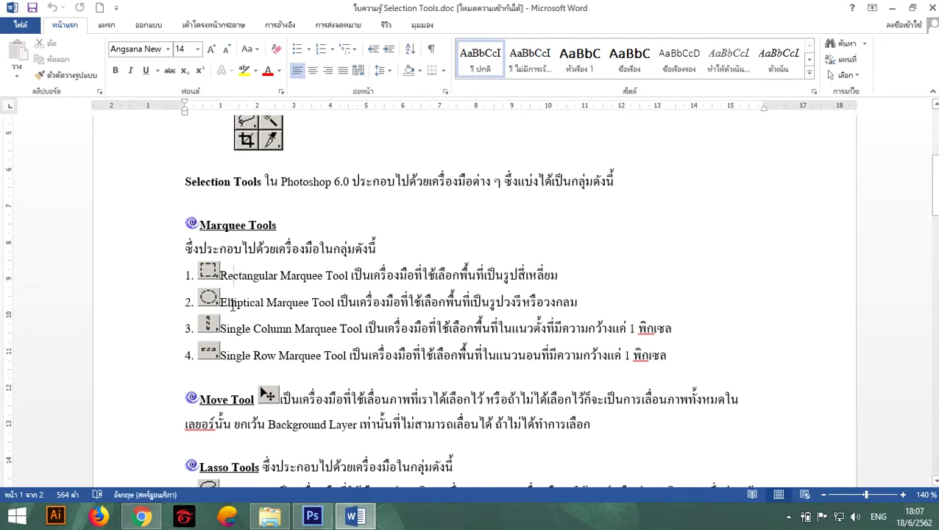
left_click(230, 303)
double_click(234, 328)
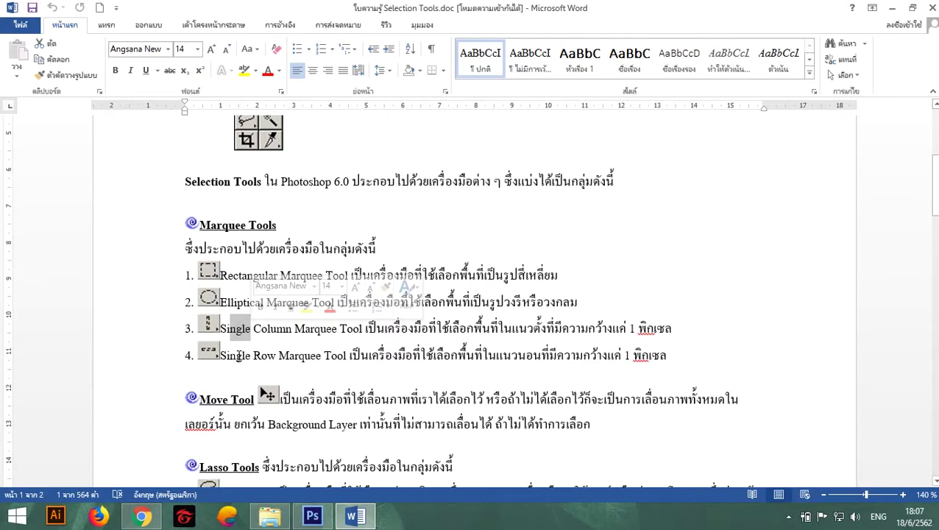
left_click_drag(238, 356, 279, 356)
left_click(288, 356)
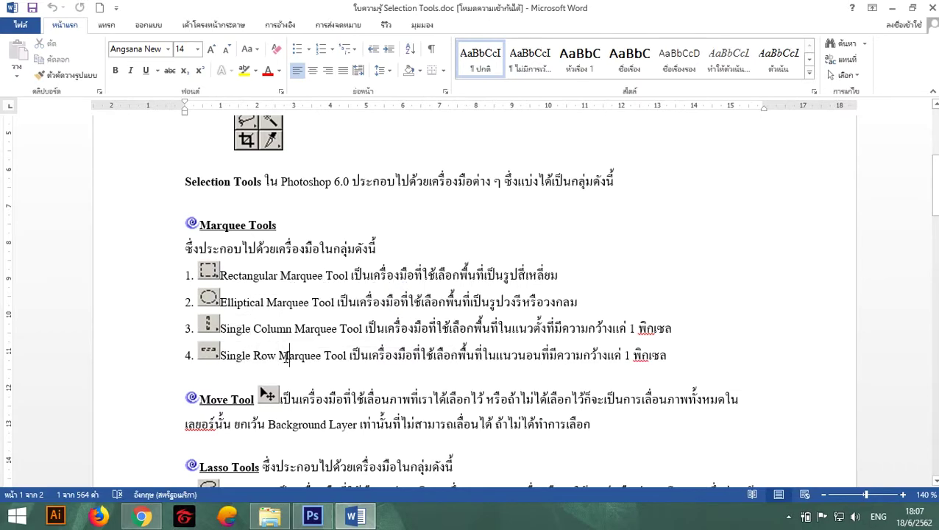
scroll(289, 356, "down", 3)
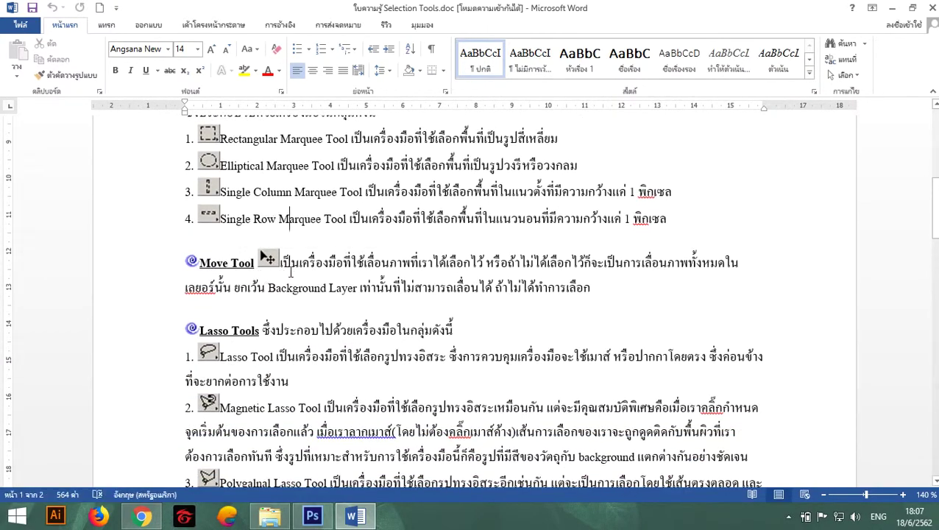
scroll(294, 262, "down", 1)
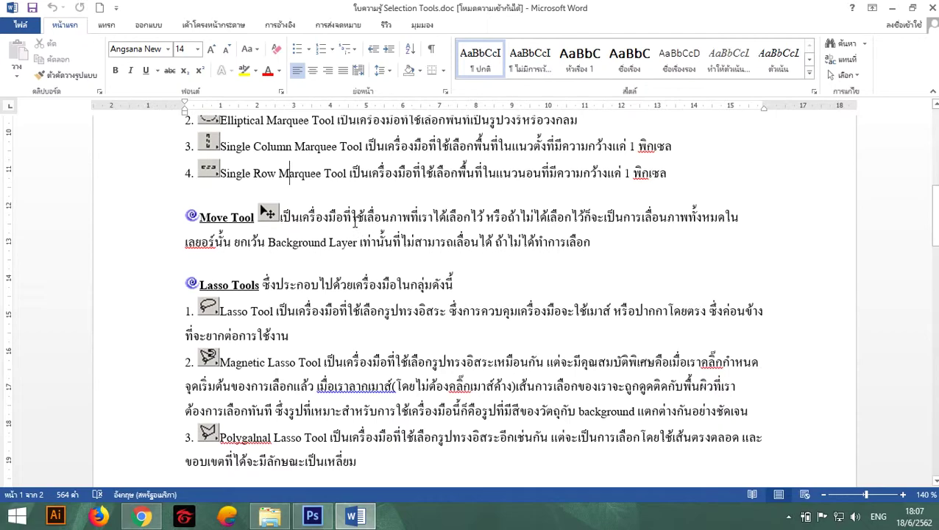
scroll(354, 220, "down", 2)
scroll(354, 219, "down", 2)
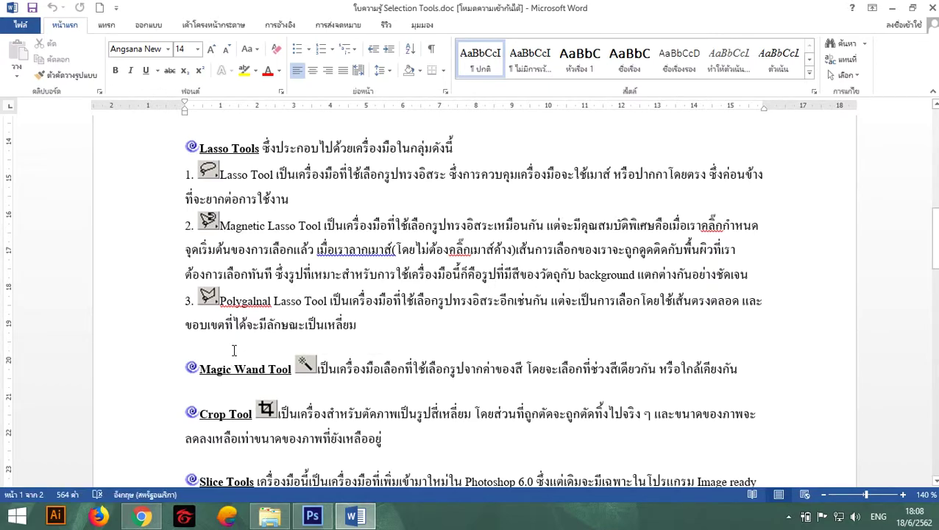
Highlight then deselect words in the Magic Wand and Crop Tool lines.
scroll(234, 344, "down", 1)
scroll(233, 344, "down", 2)
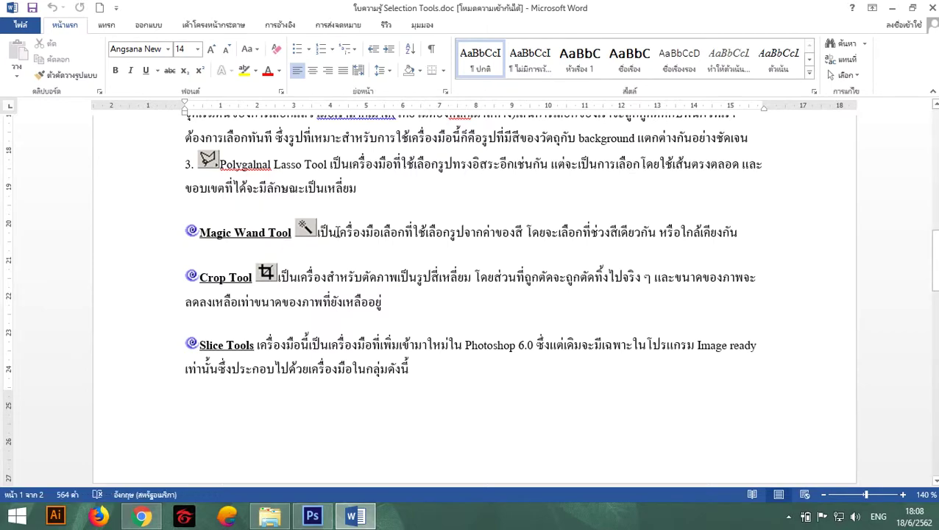
double_click(337, 232)
left_click(336, 232)
double_click(412, 287)
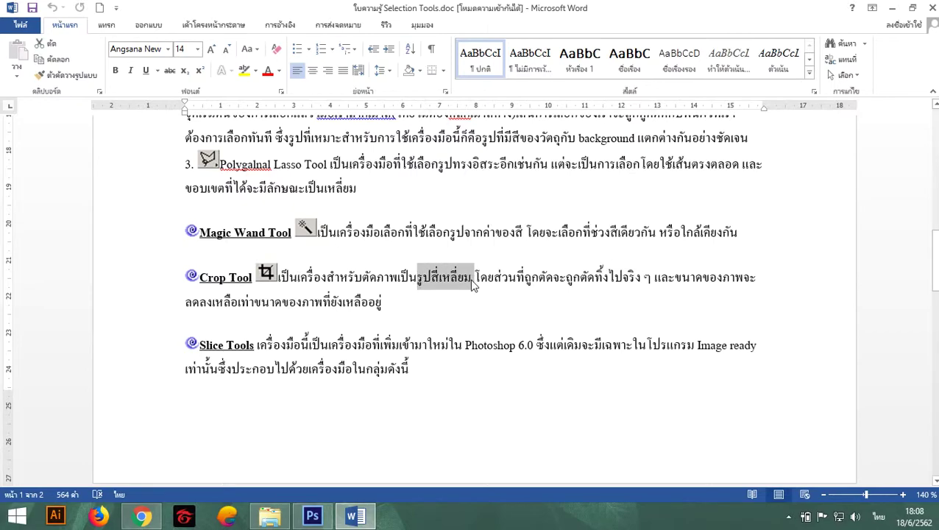
key("Right")
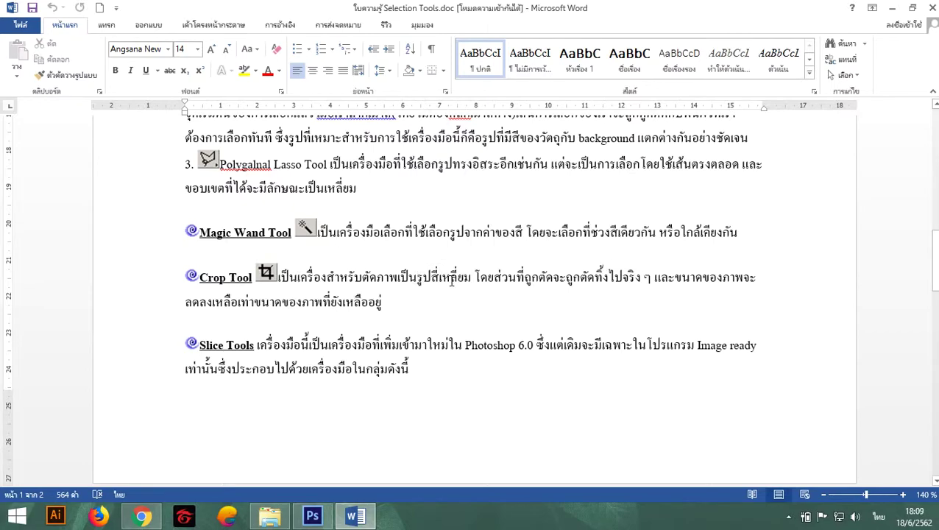
Highlight the Slice Tools paragraph, switching keyboard input from Thai to English, then clear it.
scroll(272, 326, "down", 1)
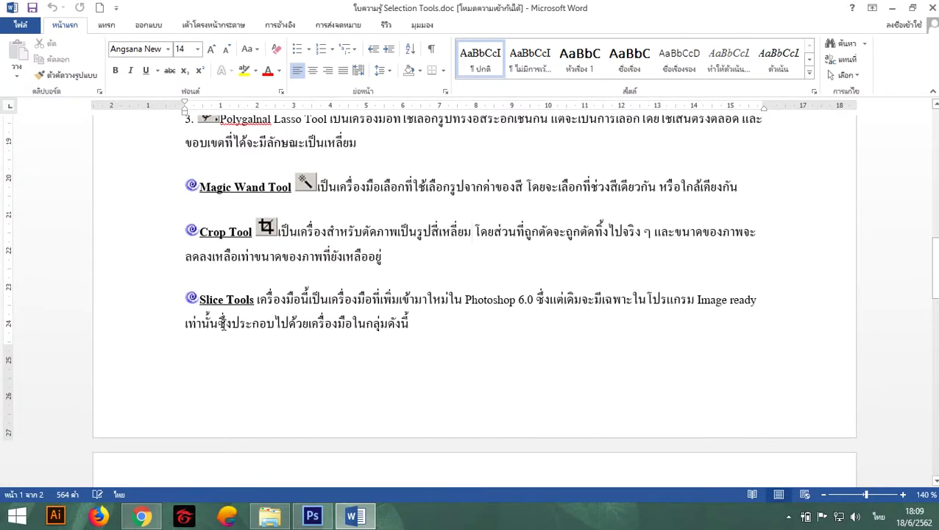
mouse_move(256, 301)
left_mouse_down()
mouse_move(435, 312)
mouse_move(445, 329)
left_mouse_up()
left_click(425, 335)
key("grave")
mouse_move(257, 298)
left_mouse_down()
mouse_move(429, 320)
mouse_move(183, 298)
left_mouse_up()
left_click(429, 319)
left_click(253, 303)
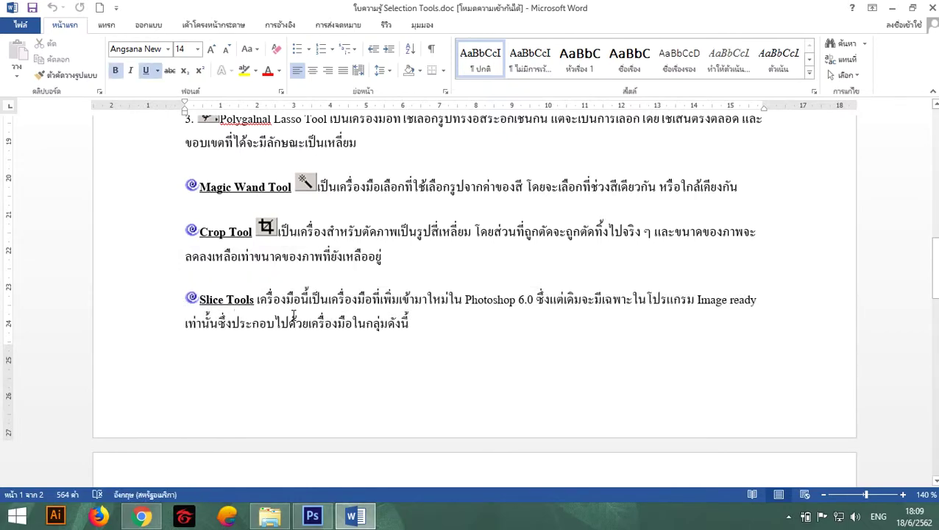
Scroll to page 2, then restore down the Word window and move it aside.
scroll(293, 316, "down", 3)
scroll(293, 320, "down", 3)
scroll(294, 321, "down", 1)
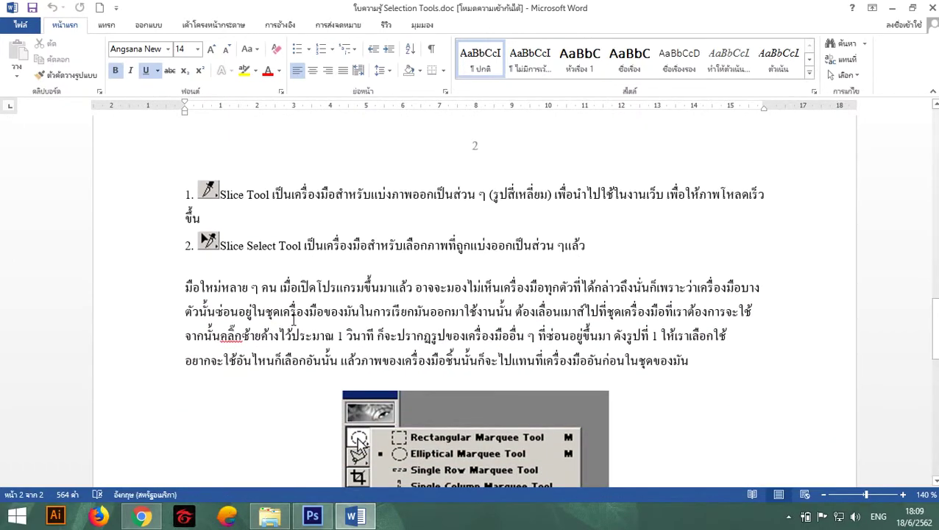
scroll(294, 320, "down", 1)
scroll(295, 320, "down", 2)
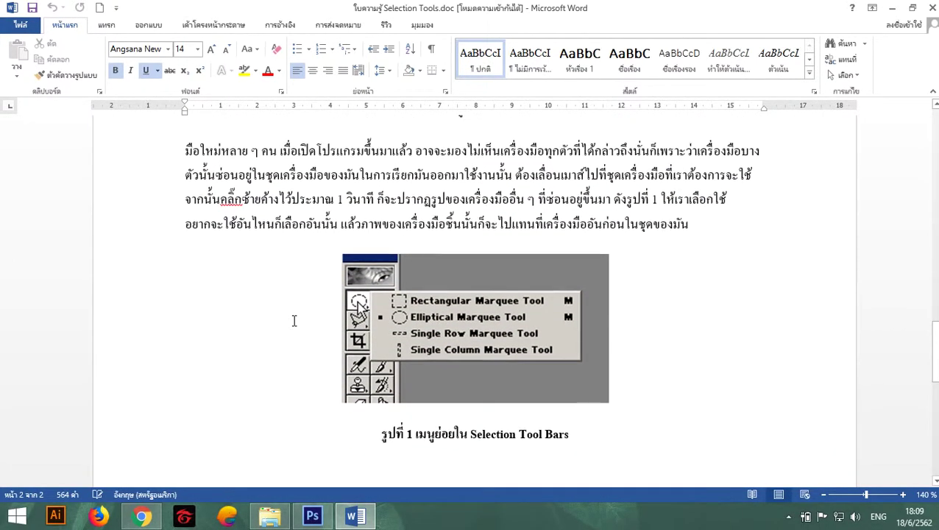
scroll(298, 319, "down", 2)
scroll(298, 319, "down", 2)
scroll(298, 320, "down", 3)
scroll(297, 320, "up", 8)
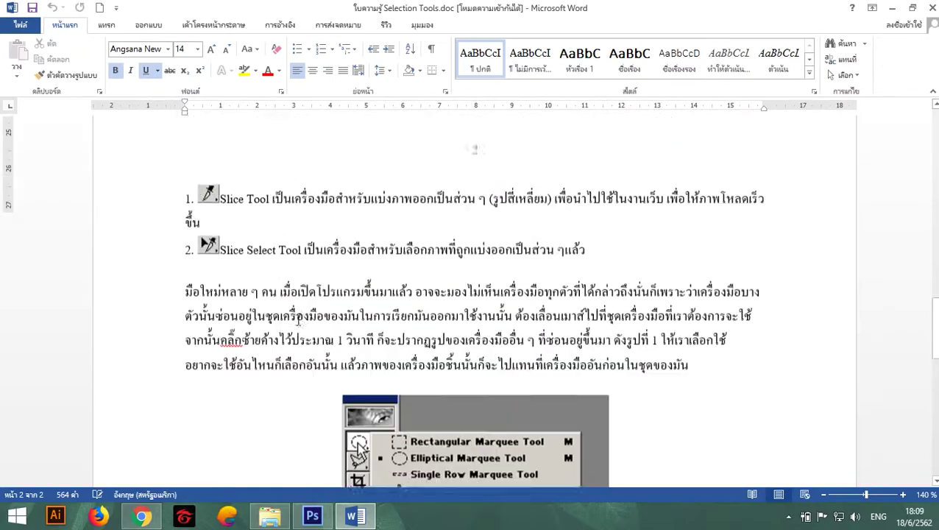
scroll(298, 320, "up", 2)
double_click(742, 7)
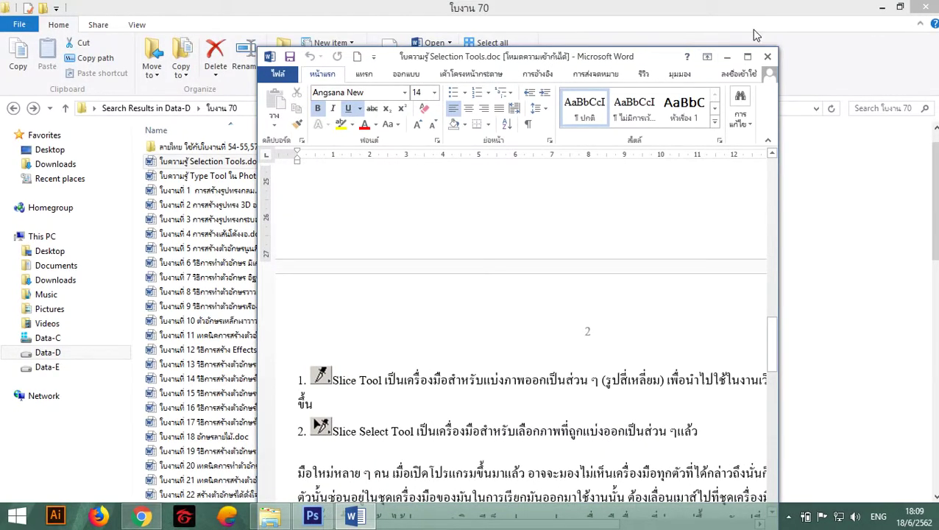
left_click_drag(754, 31, 676, 62)
Hide Explorer and Word, then create a new International Paper A4 document at 300 Pixels/Inch.
left_click(712, 69)
left_click(725, 57)
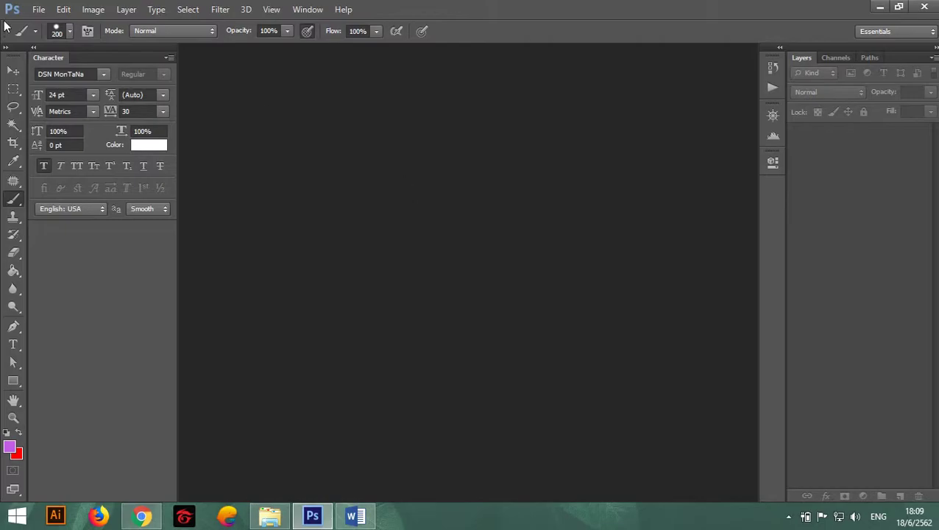
left_click(38, 10)
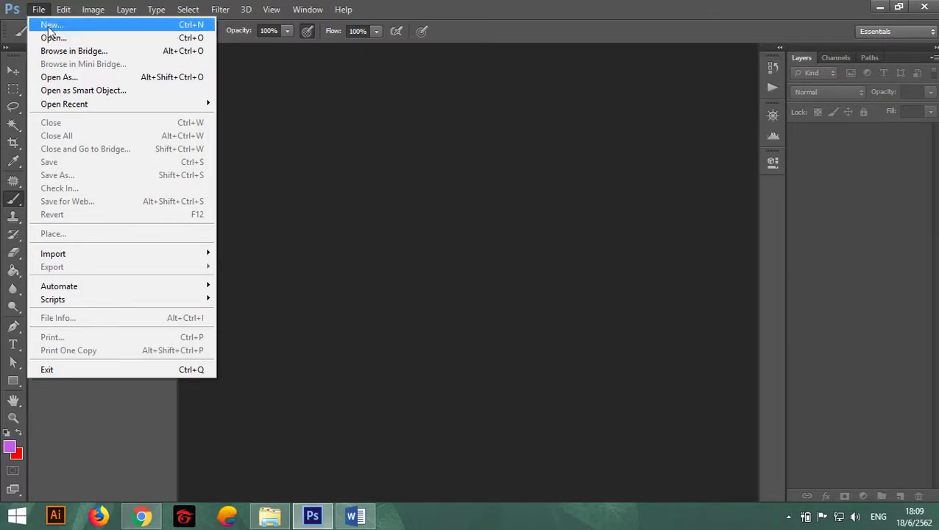
left_click(100, 26)
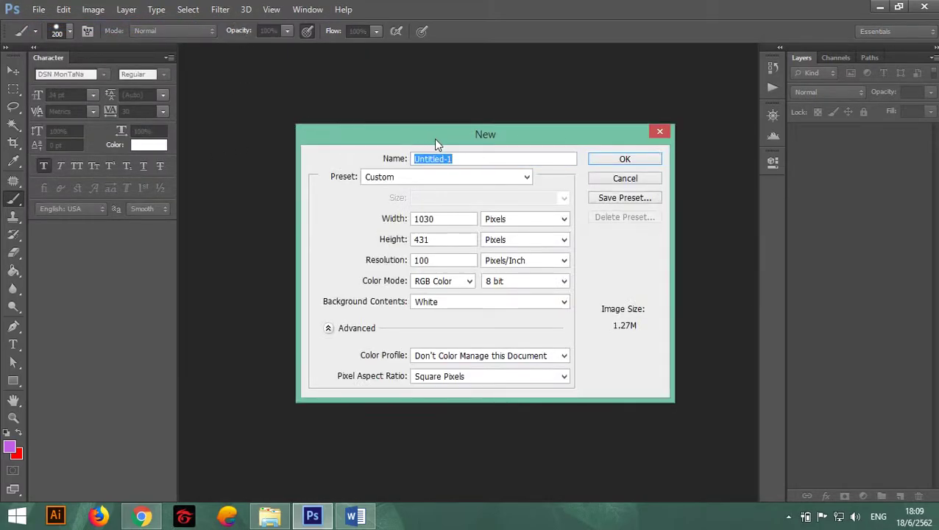
left_click_drag(434, 138, 419, 118)
left_click(511, 158)
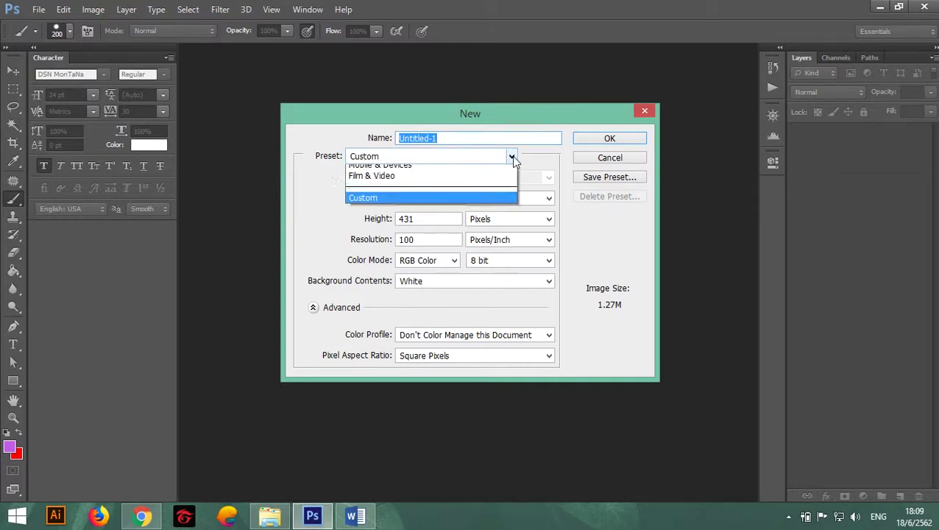
left_click(403, 293)
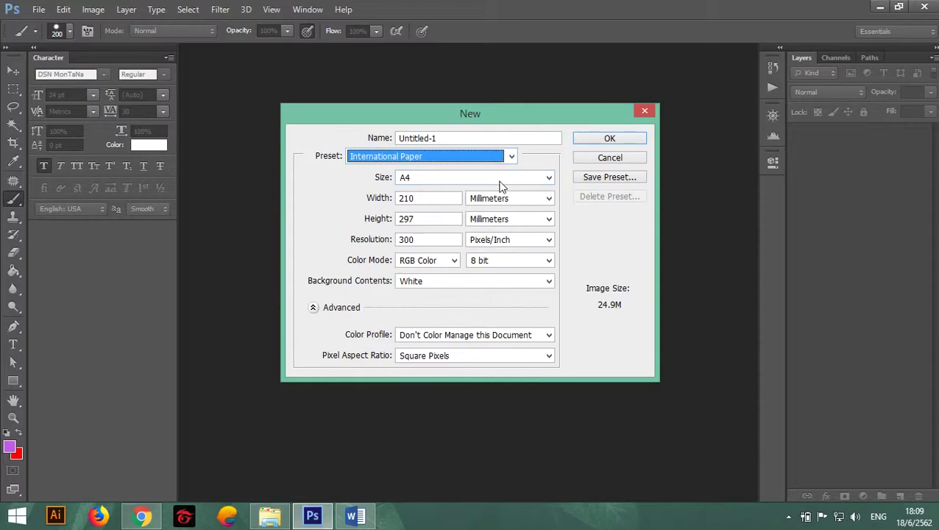
left_click(440, 178)
left_click(428, 192)
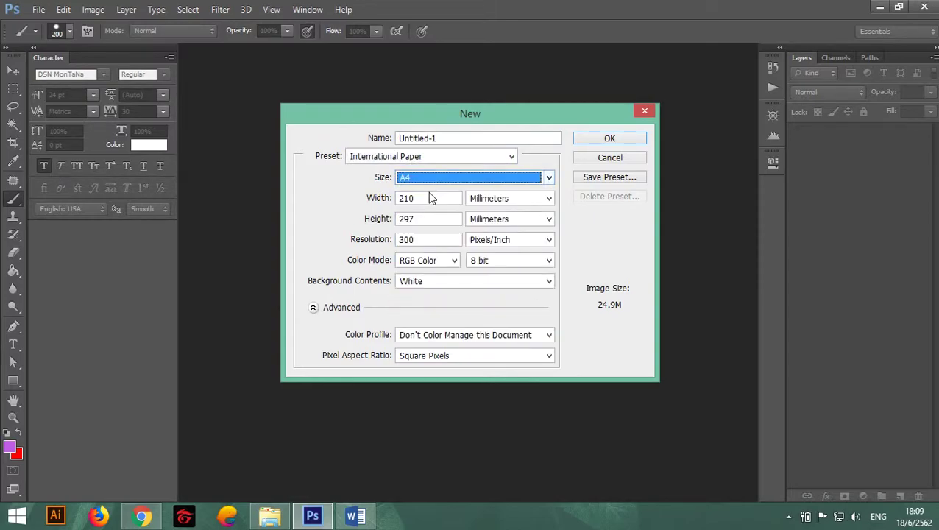
left_click(598, 141)
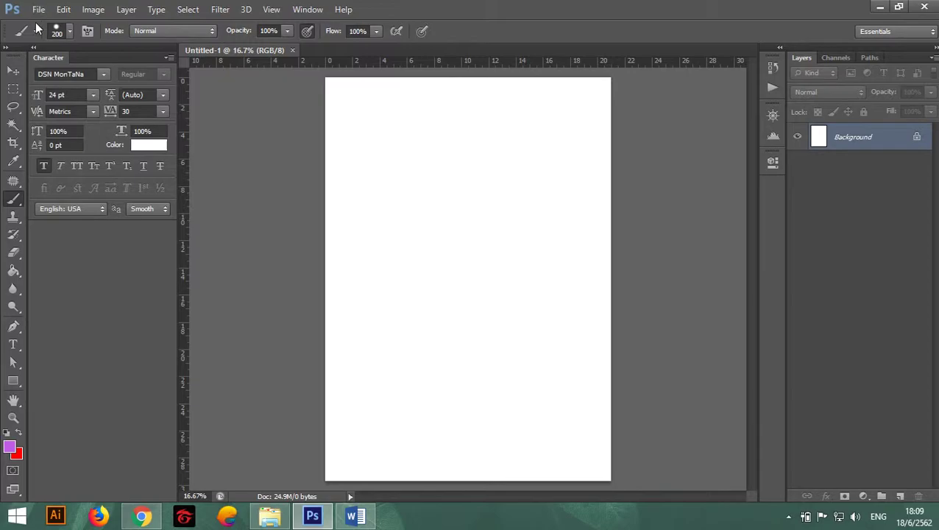
With the Move tool active, place the blue patterned .png onto the A4 page.
left_click(13, 74)
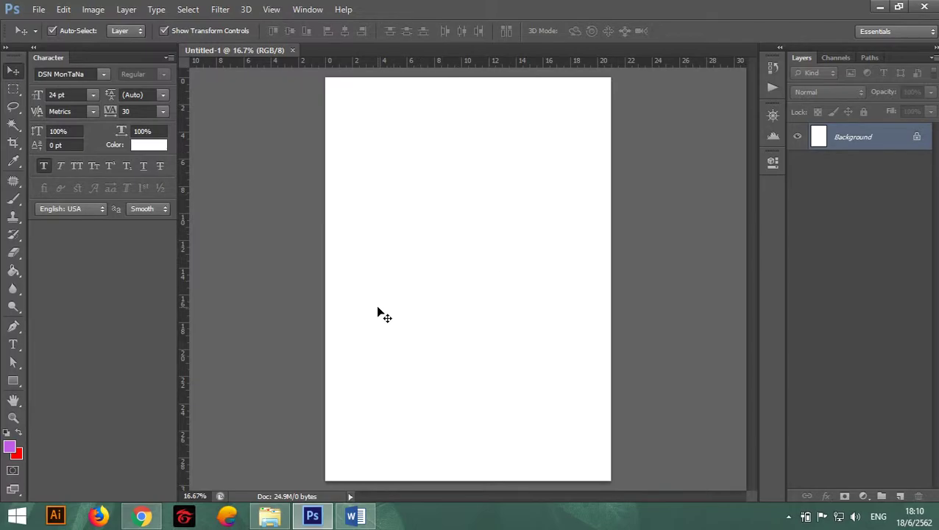
left_click(39, 9)
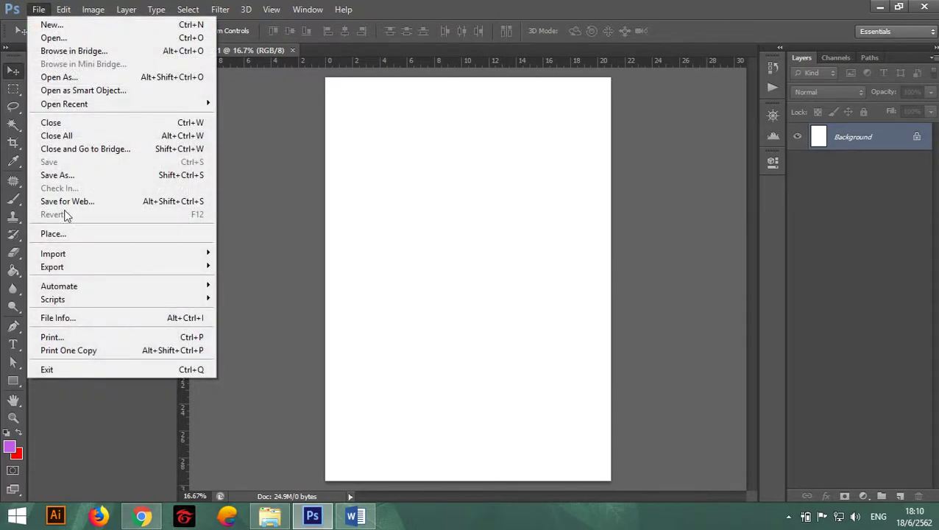
left_click(72, 237)
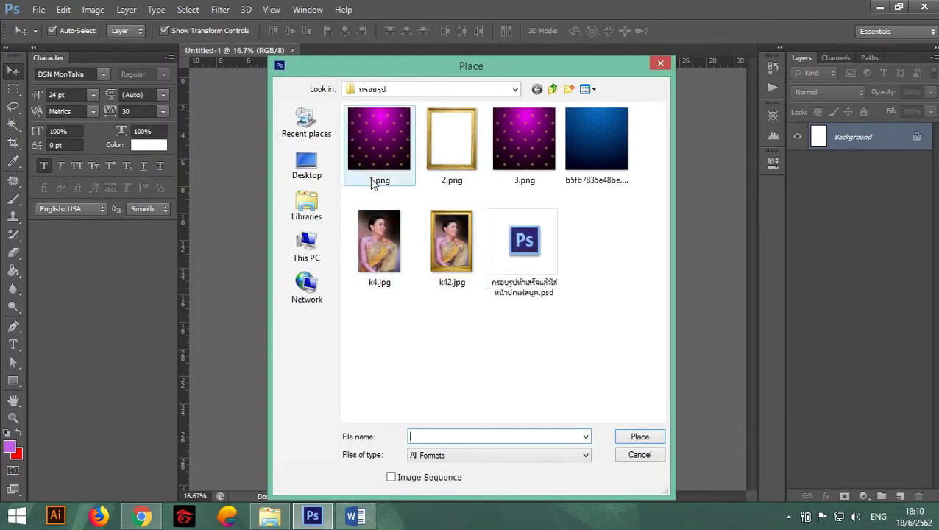
left_click(600, 141)
double_click(599, 141)
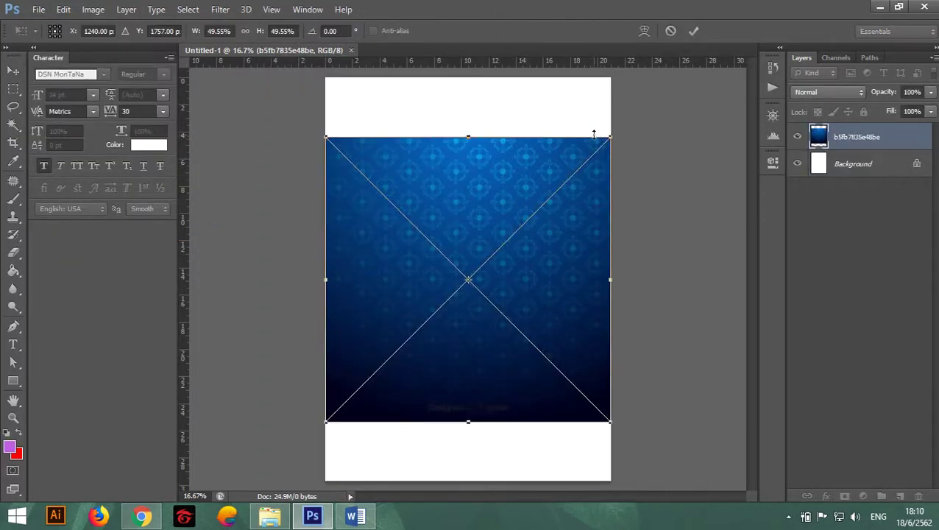
Scale the placed image down to a small square, commit it, and nudge it up-left.
left_click_drag(609, 138, 404, 342)
left_click_drag(386, 389, 483, 259)
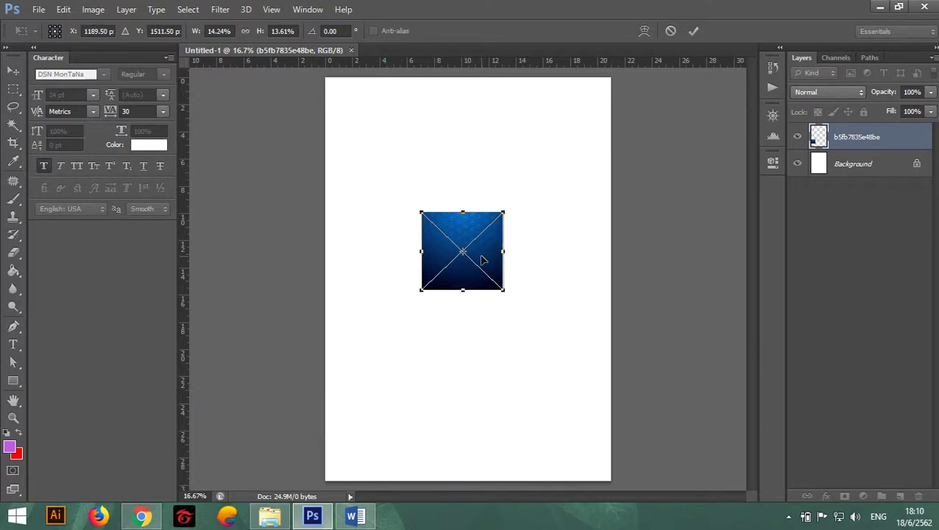
key("Return")
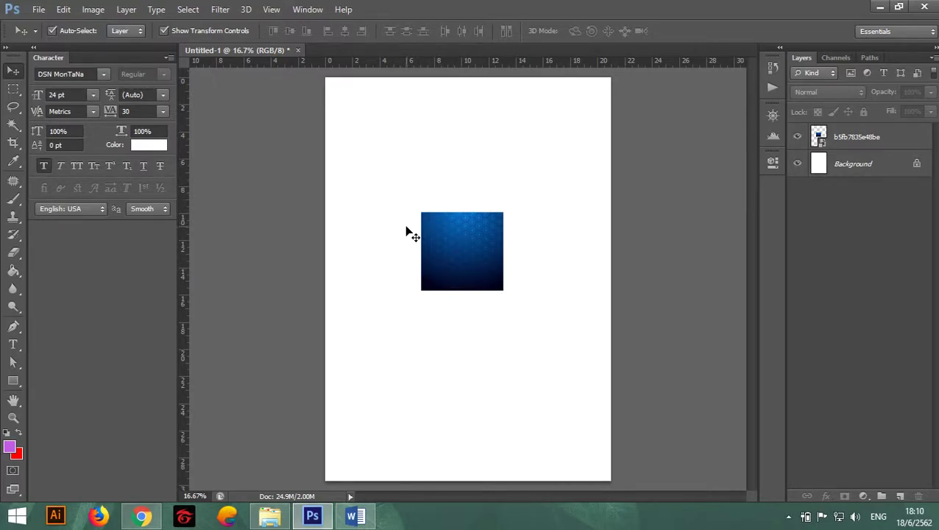
mouse_move(460, 255)
left_mouse_down()
mouse_move(418, 192)
mouse_move(394, 265)
mouse_move(540, 277)
mouse_move(409, 170)
mouse_move(432, 243)
left_mouse_up()
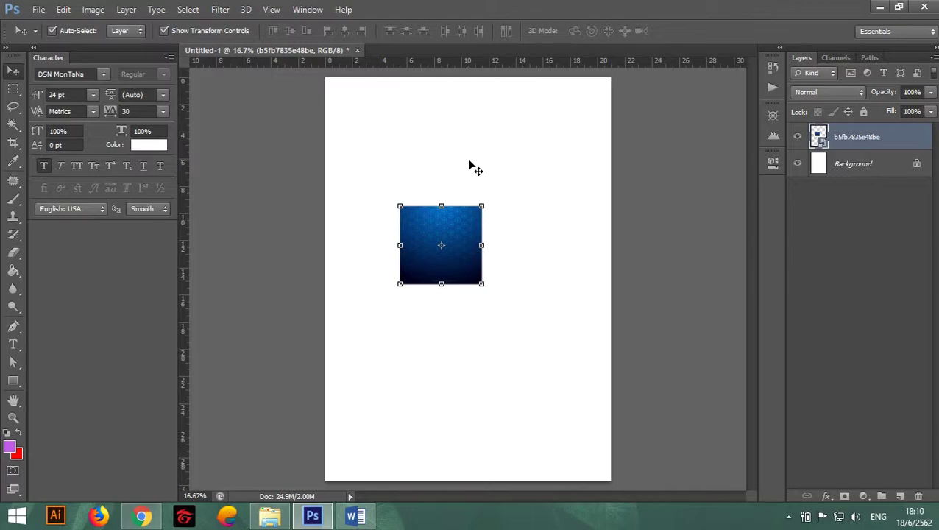
left_click(471, 168)
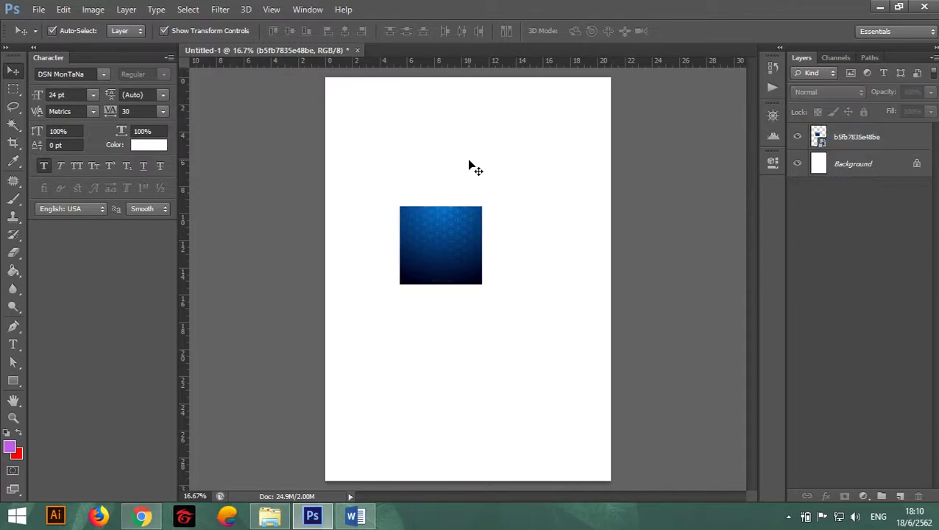
Turn off Auto-Select and dismiss the 'no layers selected' errors when moving the square.
left_click(67, 32)
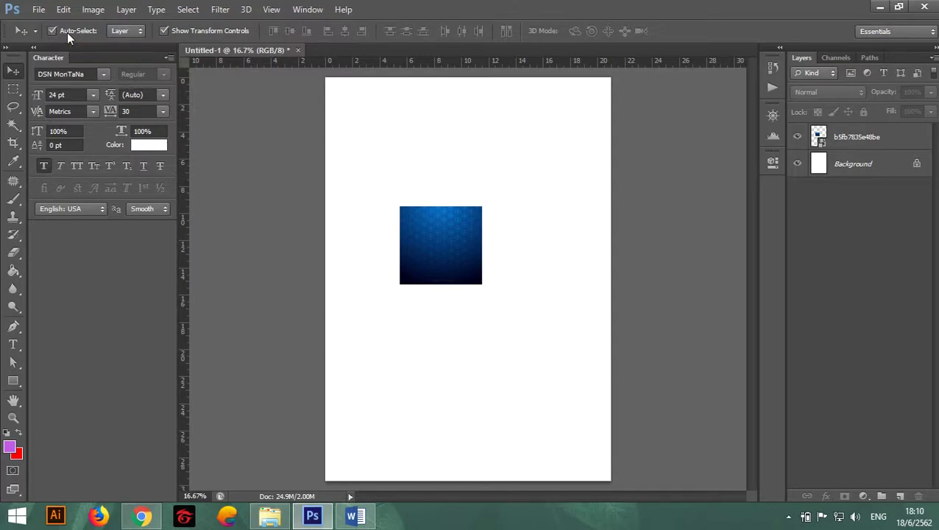
left_click(443, 251)
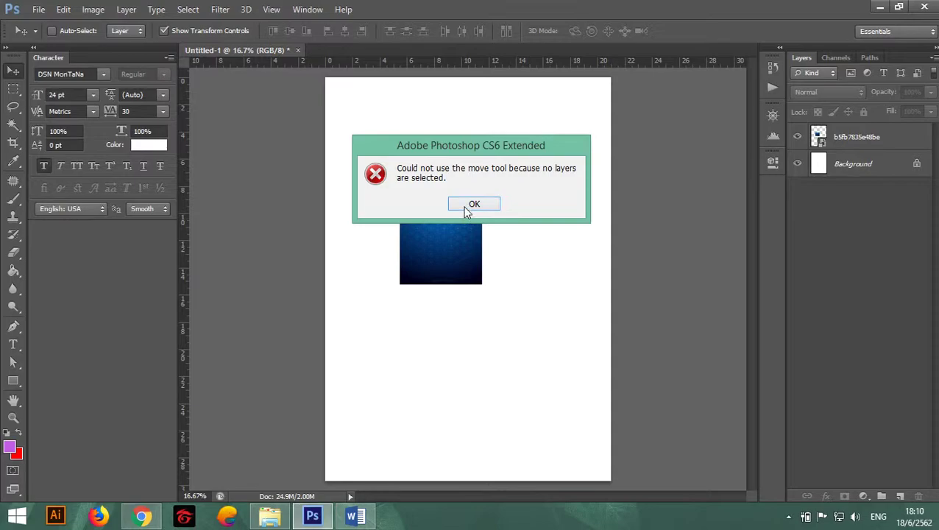
left_click(464, 207)
left_click(436, 249)
left_click(464, 207)
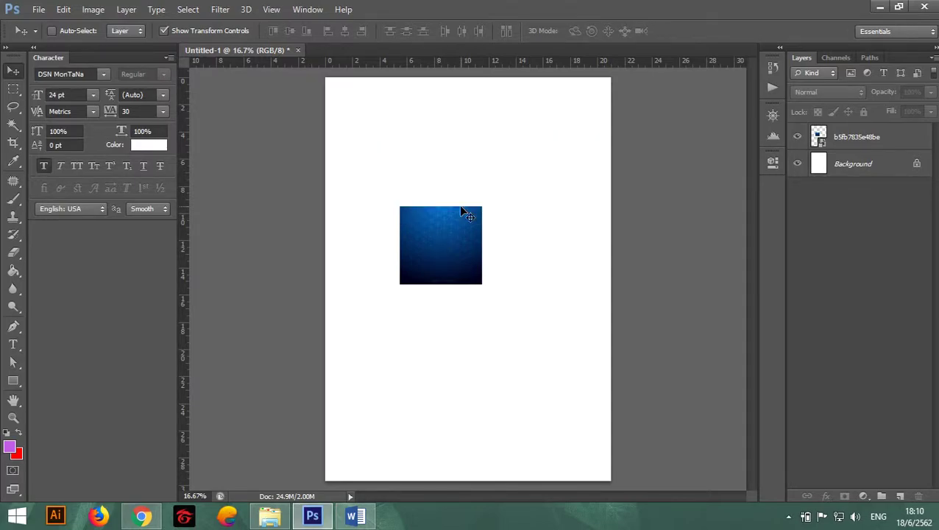
Select the blue image's layer and drag the square up and to the left.
left_click(848, 135)
mouse_move(462, 237)
left_mouse_down()
mouse_move(416, 200)
mouse_move(419, 217)
left_mouse_up()
left_click(866, 169)
left_click(871, 139)
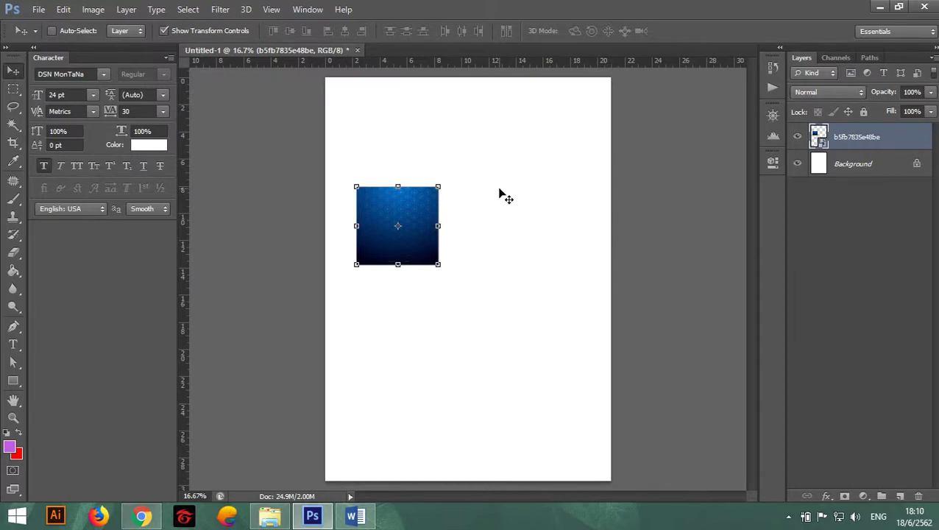
left_click(854, 163)
left_click(857, 139)
Alt-drag the blue square down-right to duplicate it, then dismiss a no-layer error.
mouse_move(421, 213)
left_mouse_down()
mouse_move(475, 276)
mouse_move(471, 245)
left_mouse_up()
left_click(868, 241)
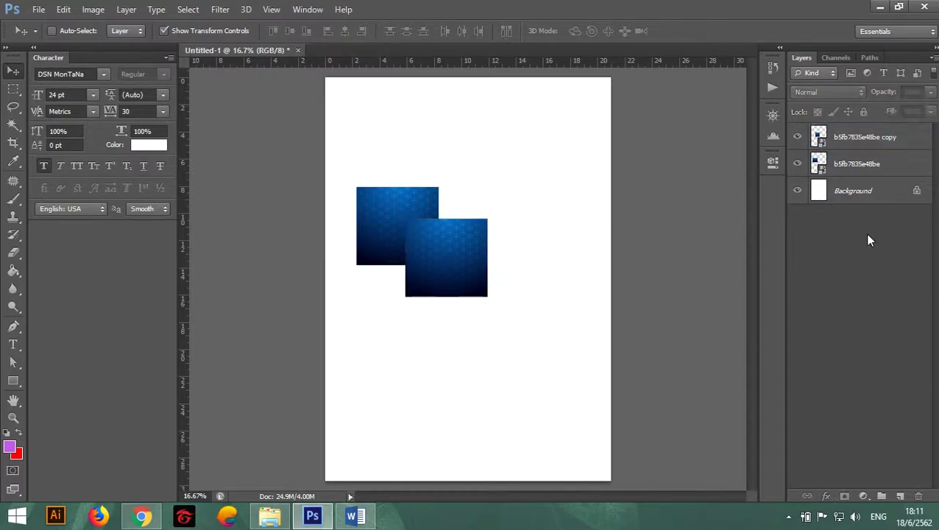
left_click(414, 211)
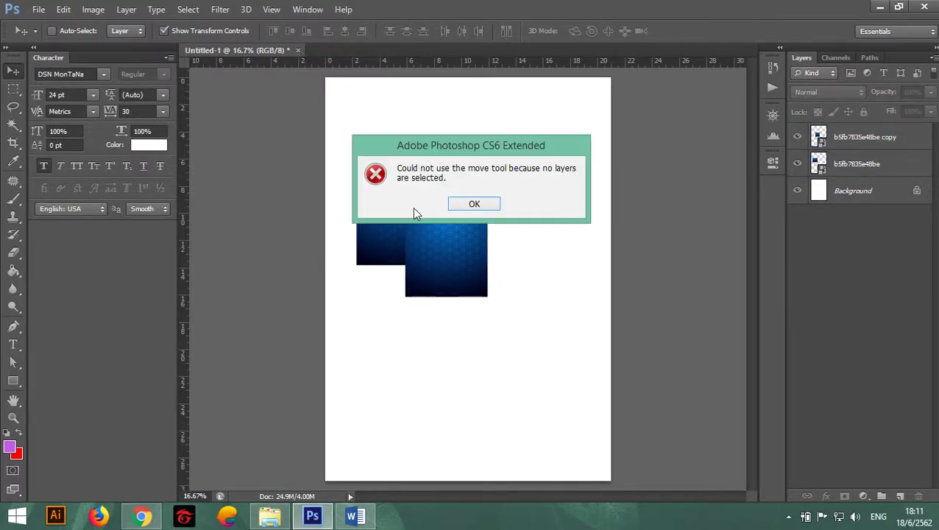
left_click(474, 203)
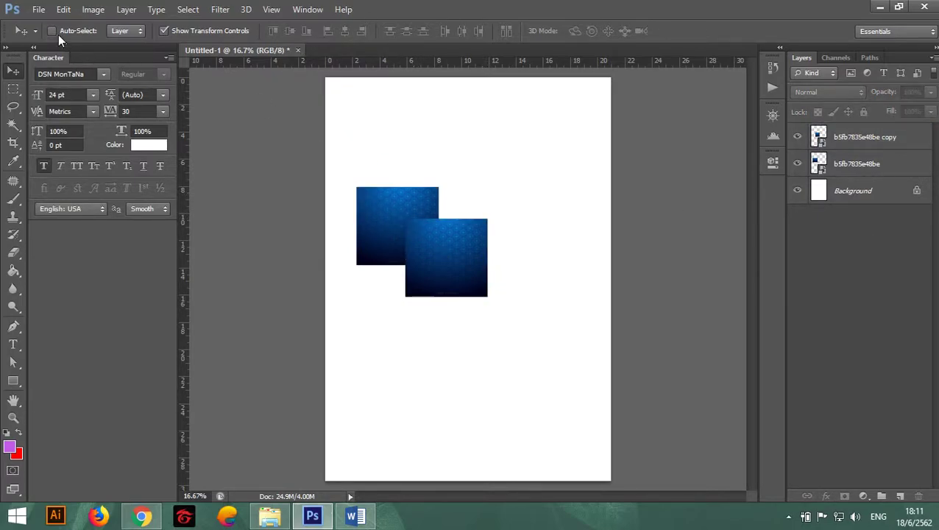
Delete the original square layer and move the remaining copy to the upper left.
left_click(434, 217)
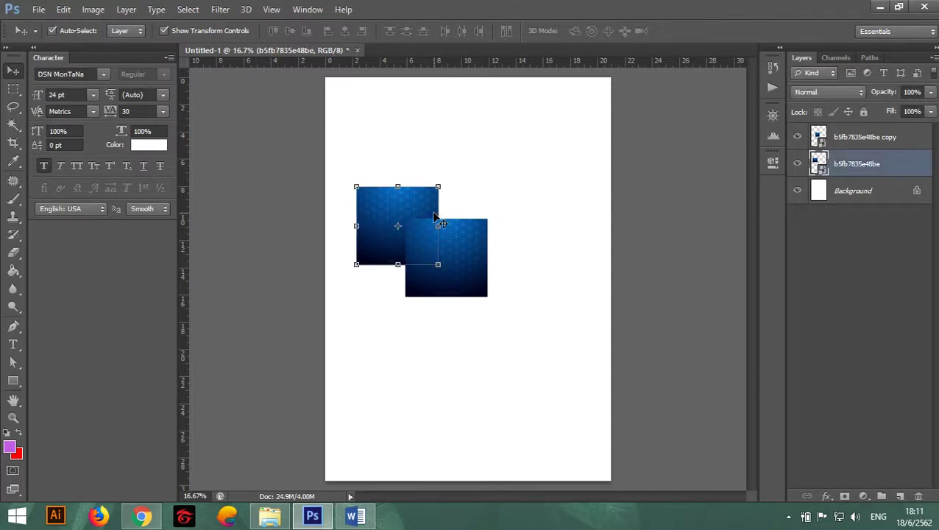
left_click(419, 237)
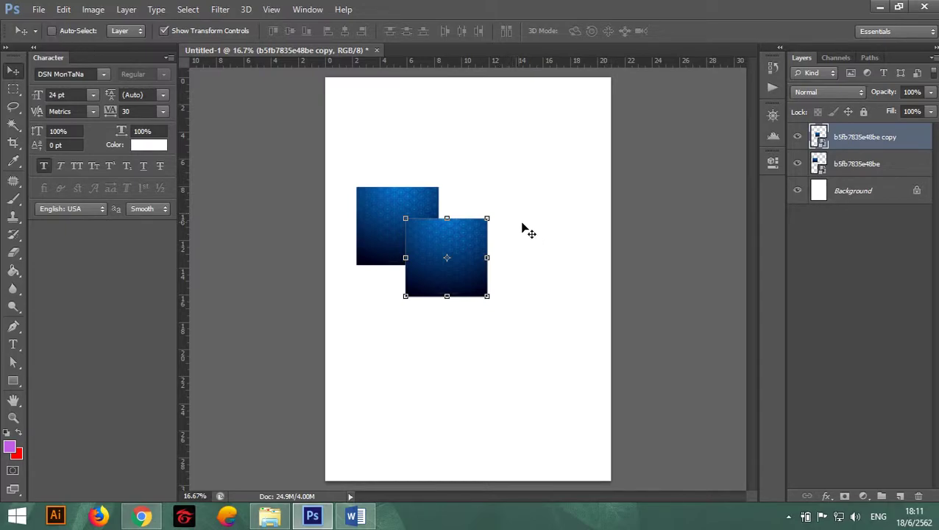
left_click(842, 165)
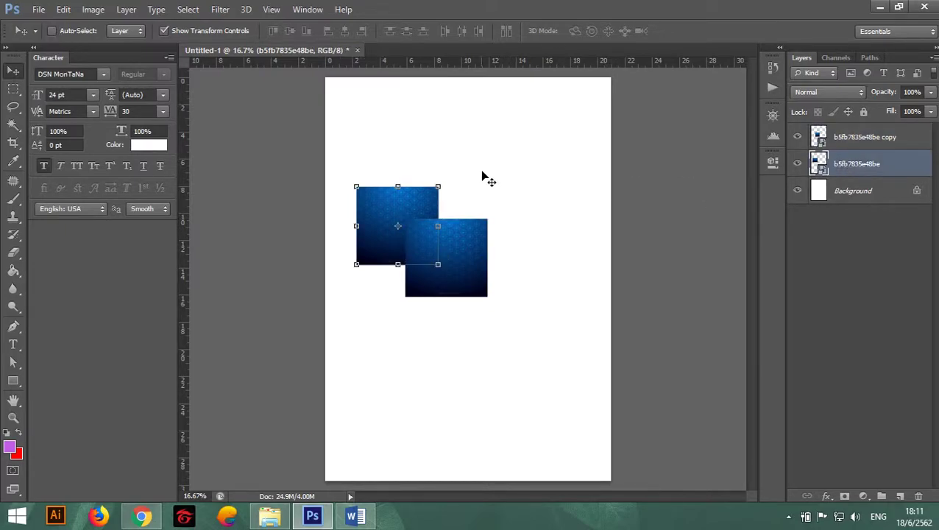
left_click_drag(403, 211, 410, 203)
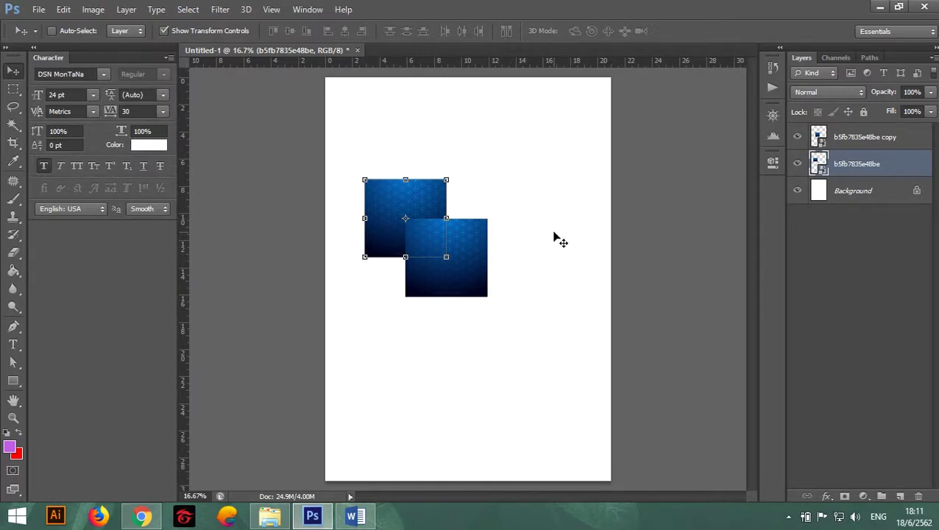
key("Delete")
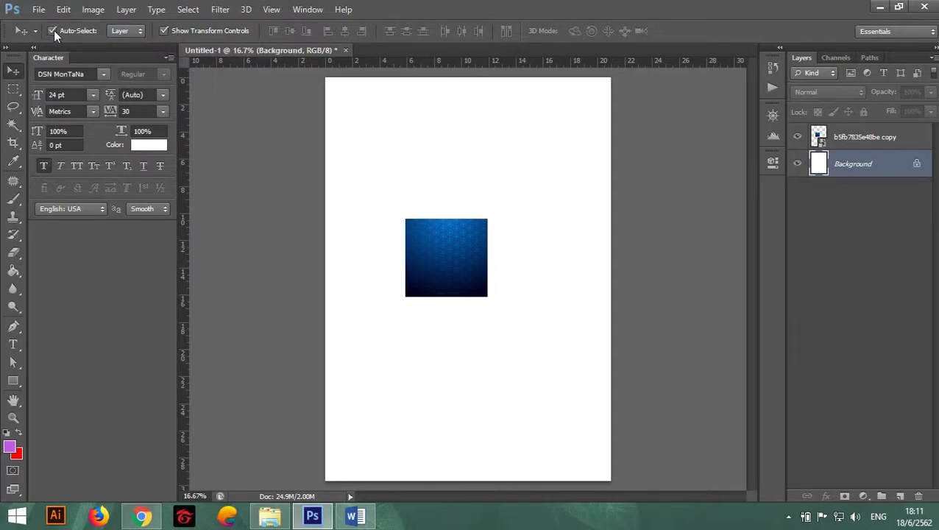
left_click_drag(436, 265, 390, 187)
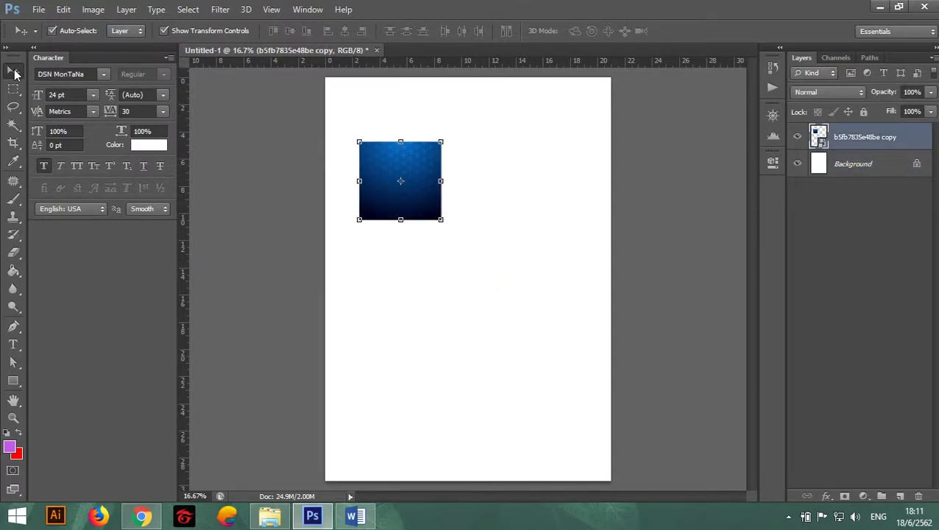
Pick the Rectangular Marquee, check Word's Marquee Tools notes, then show the marquee flyout.
left_click(14, 89)
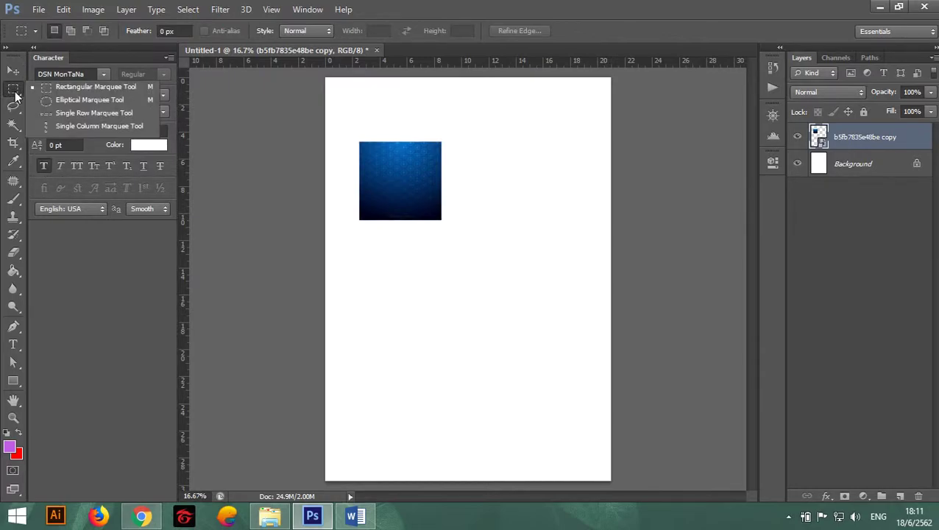
left_click(355, 515)
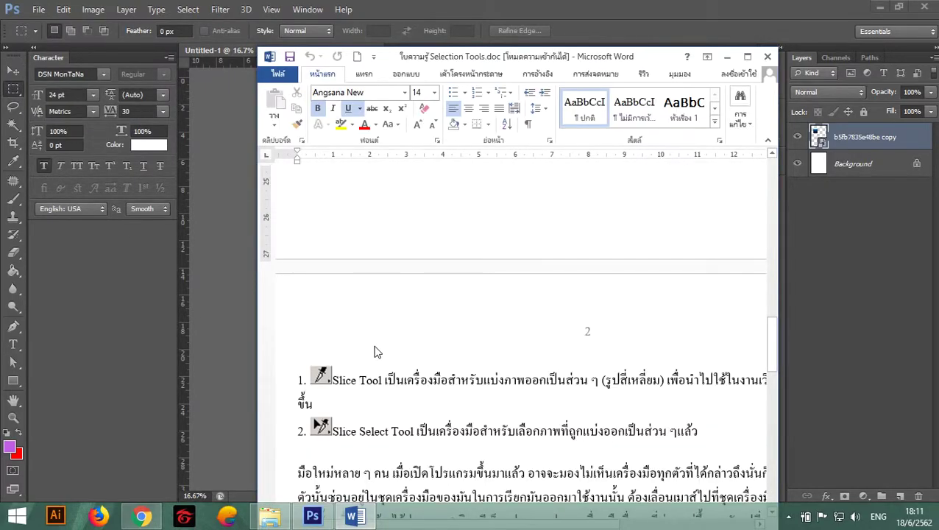
scroll(398, 336, "up", 5)
scroll(398, 336, "up", 8)
scroll(398, 337, "up", 7)
scroll(395, 335, "down", 2)
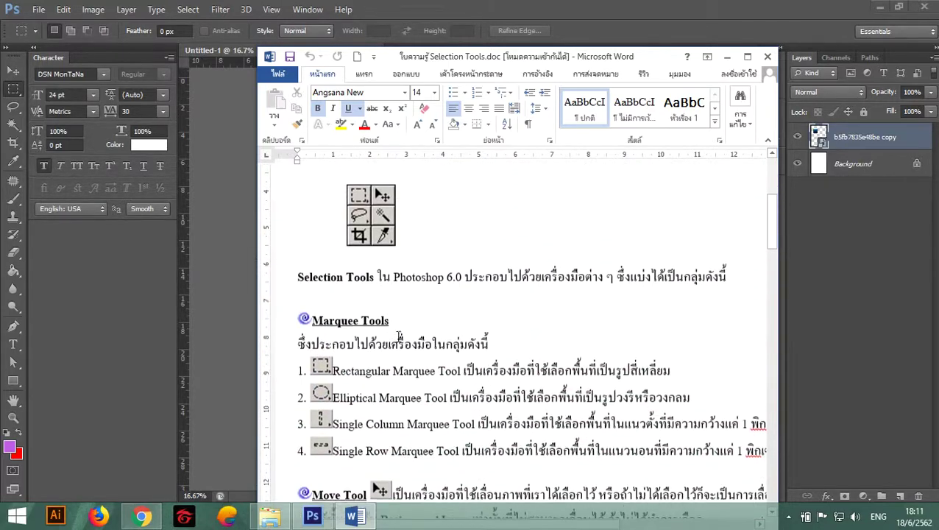
scroll(393, 334, "down", 2)
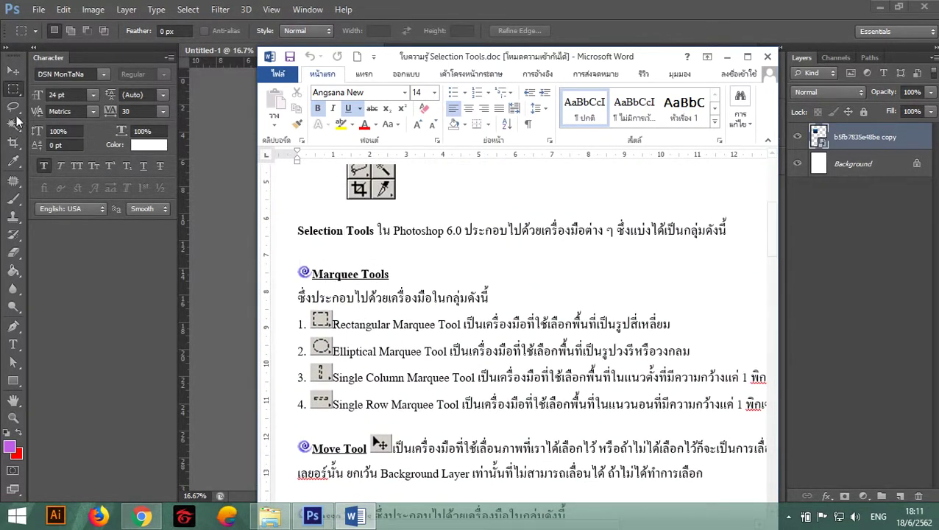
left_click(15, 88)
right_click(15, 91)
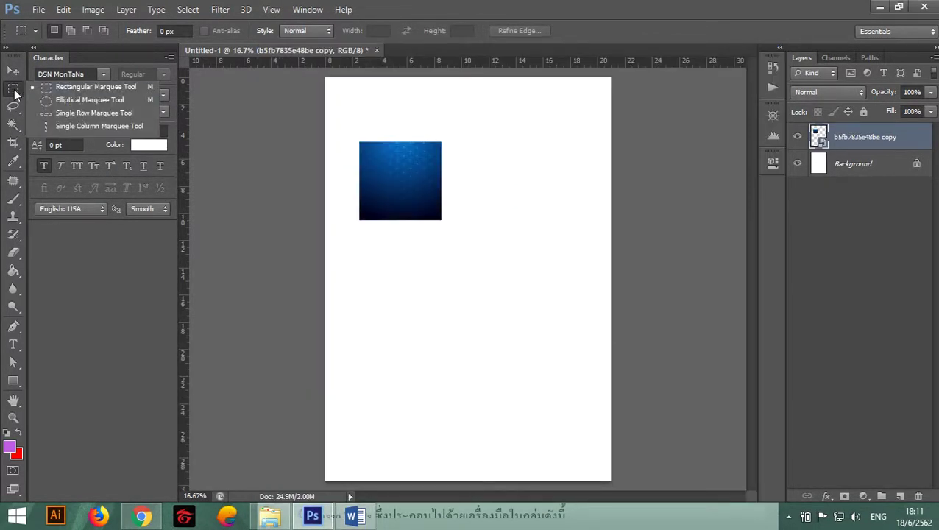
Try rectangular and elliptical selections, then copy a small oval of the square to Layer 1.
left_click(69, 91)
left_click_drag(383, 145, 539, 264)
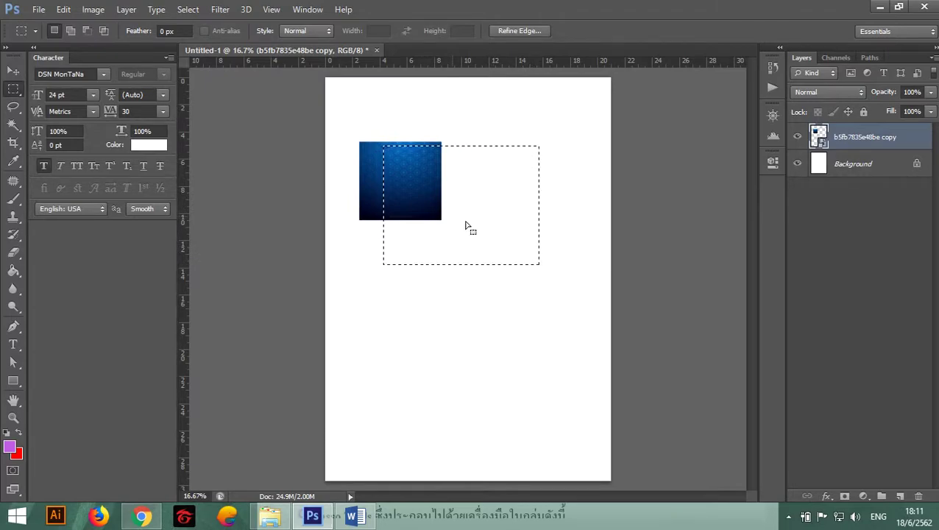
right_click(13, 89)
left_click(58, 99)
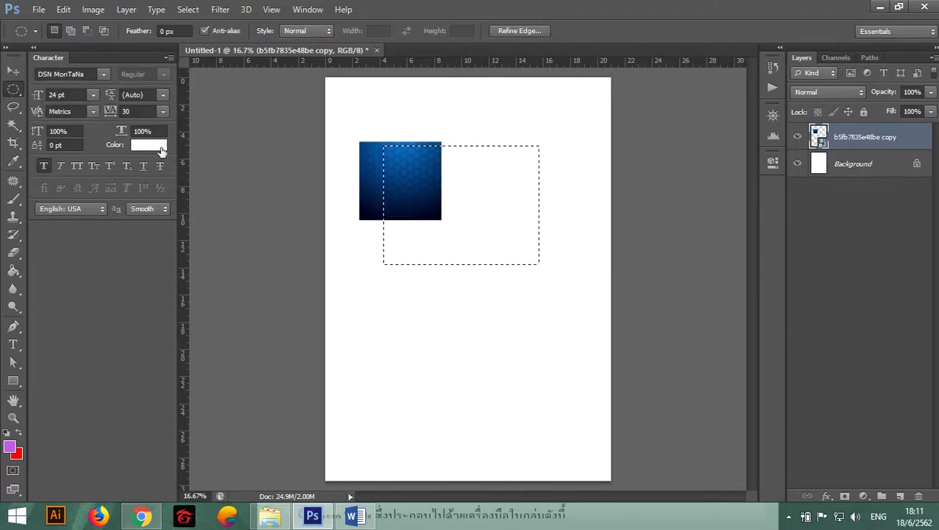
left_click_drag(398, 292, 558, 428)
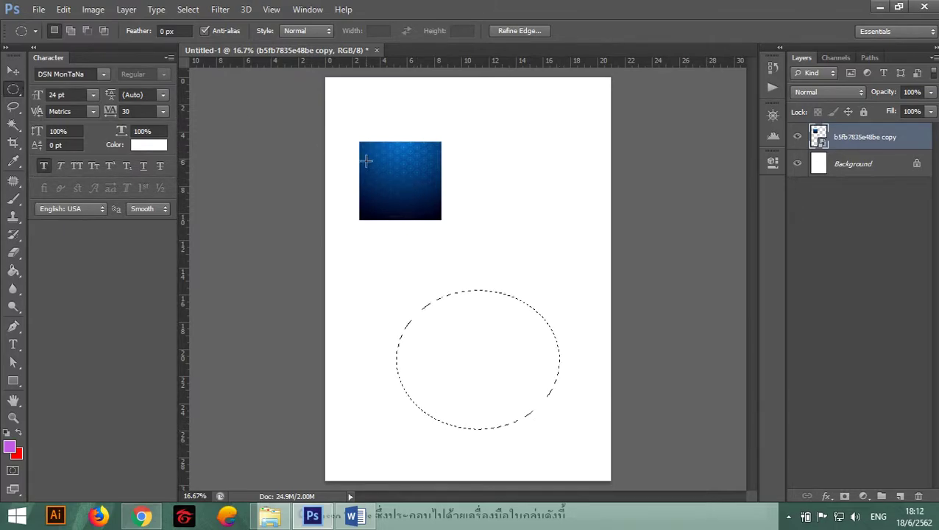
left_click_drag(364, 150, 438, 212)
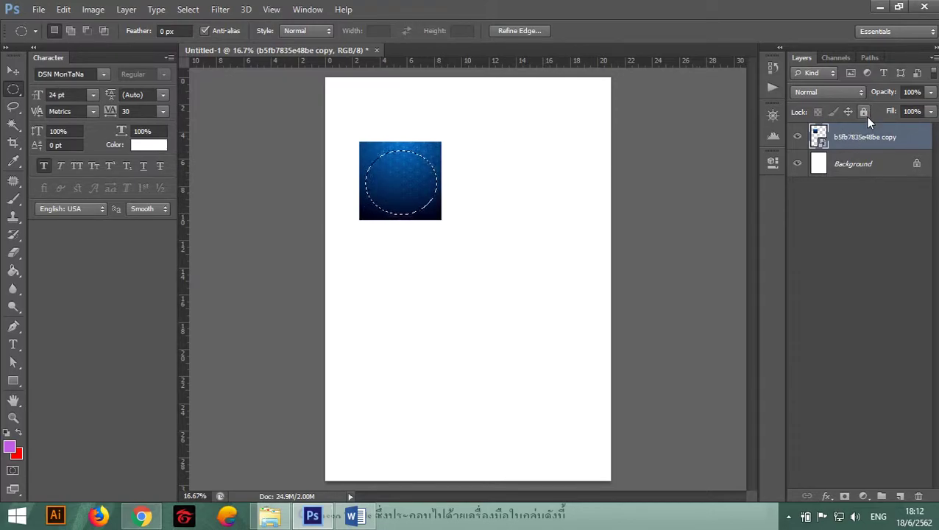
key("ctrl+j")
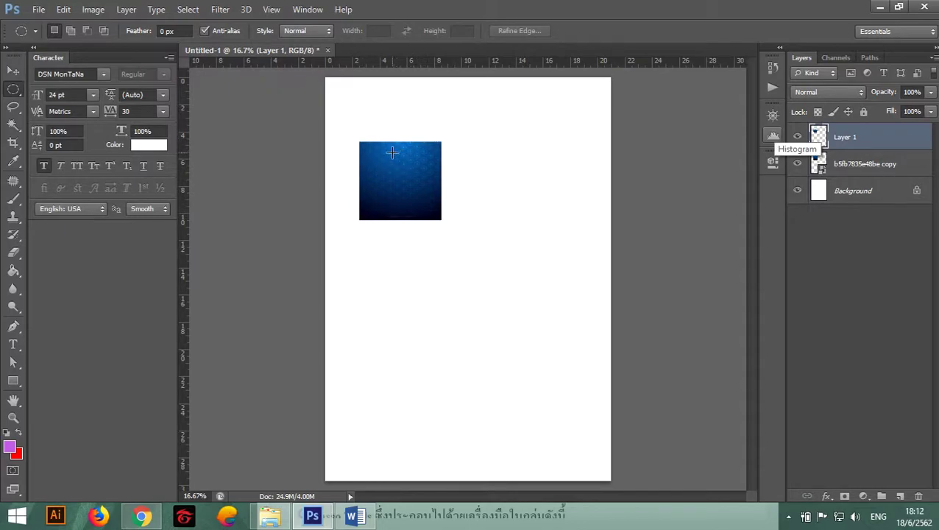
Hide the blue square layer and enlarge the oval on Layer 1 toward the page centre.
left_click(797, 163)
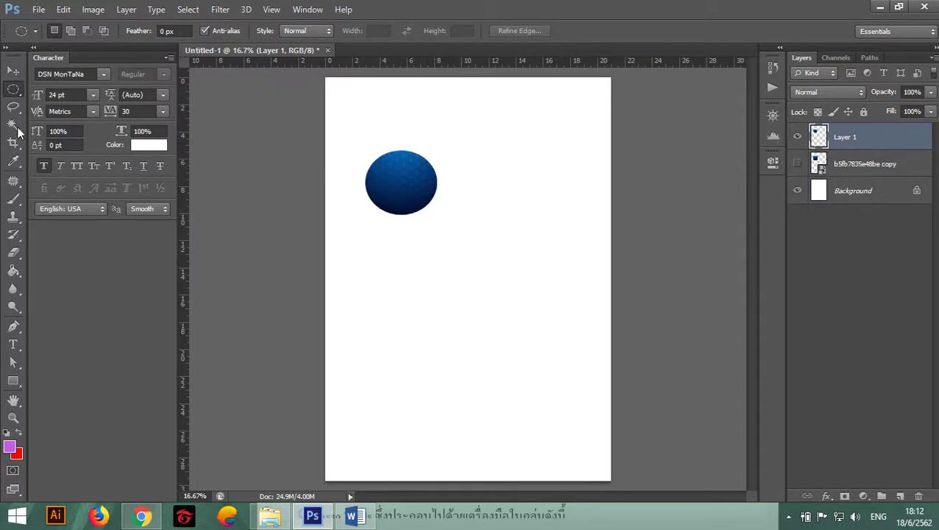
left_click(14, 71)
left_click(450, 197)
mouse_move(402, 193)
left_mouse_down()
mouse_move(460, 245)
mouse_move(580, 292)
left_mouse_up()
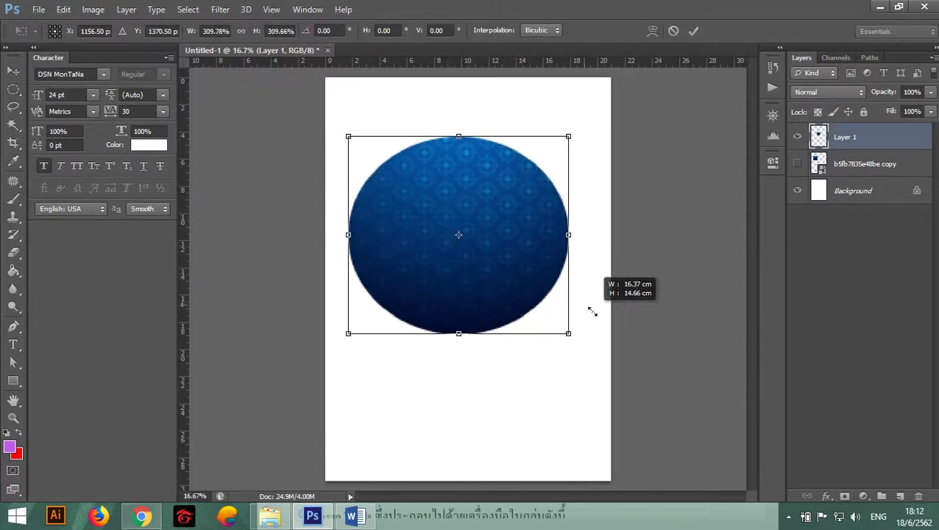
key("Return")
left_click_drag(527, 275, 534, 278)
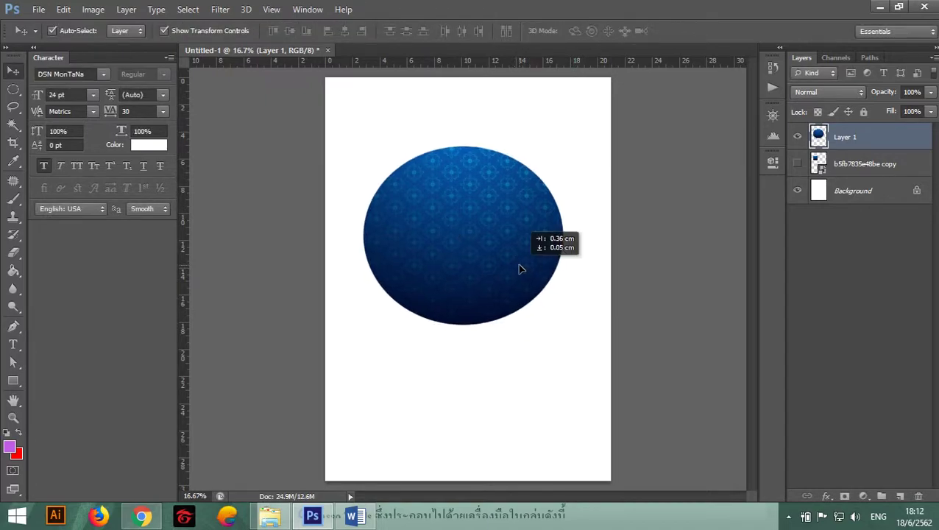
left_click(526, 358)
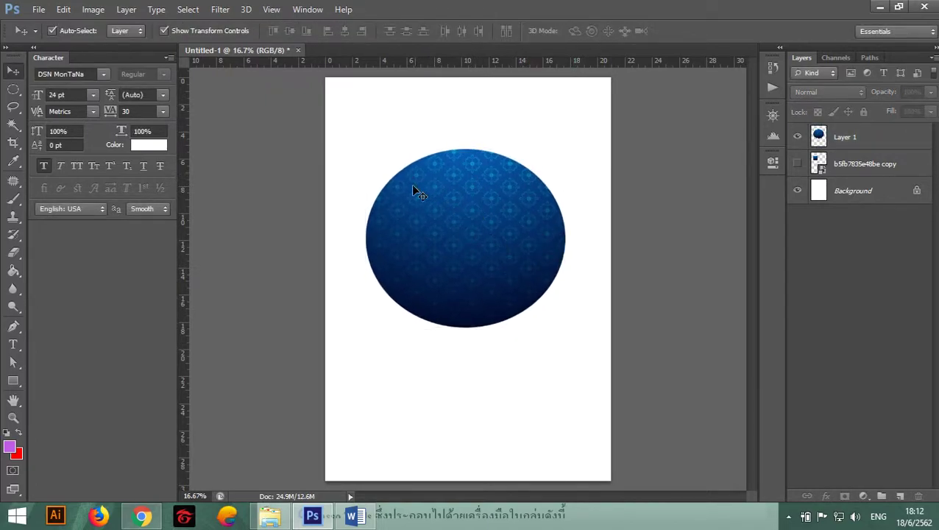
Delete the oval layer, show the blue square again, and move it near page centre.
left_click(797, 137)
left_click(797, 163)
left_click(897, 140)
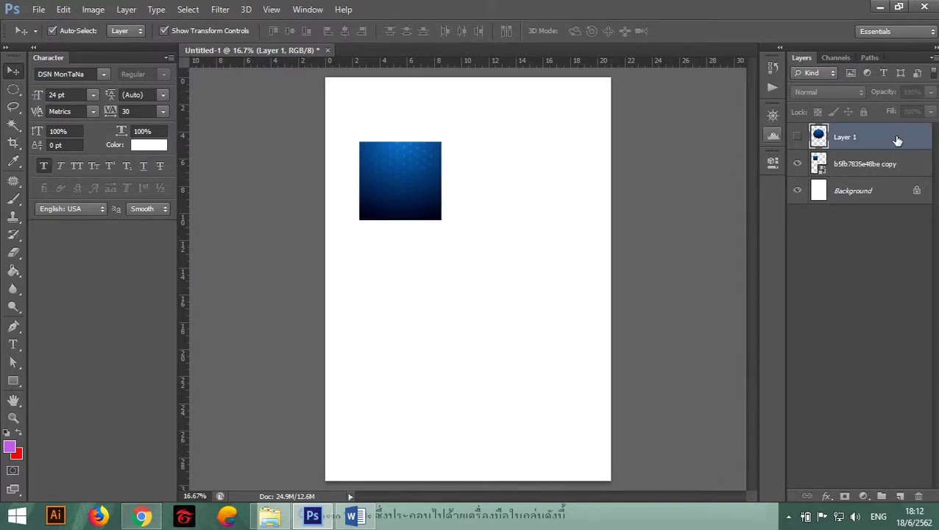
left_click_drag(897, 140, 917, 496)
left_click_drag(442, 214, 507, 274)
left_click(482, 360)
left_click(9, 93)
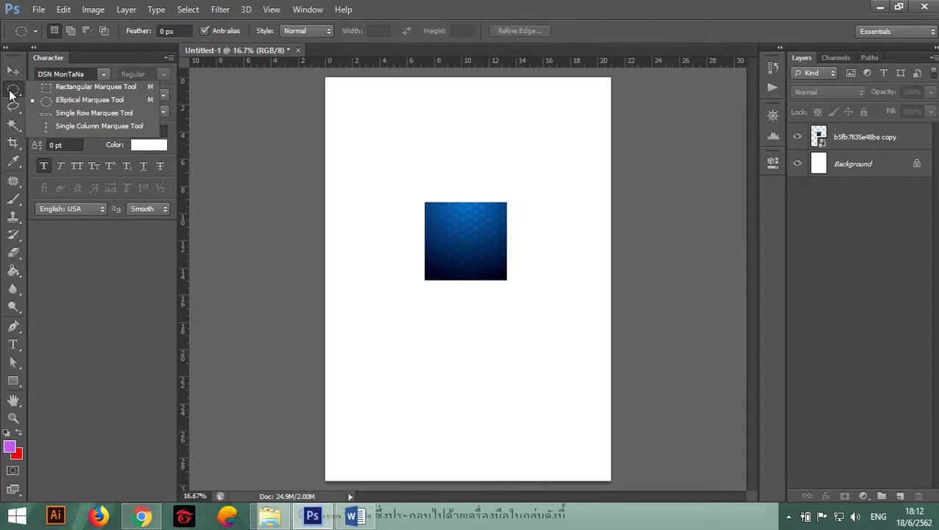
Switch from the Rectangular Marquee to the plain freehand Lasso Tool.
left_click(72, 87)
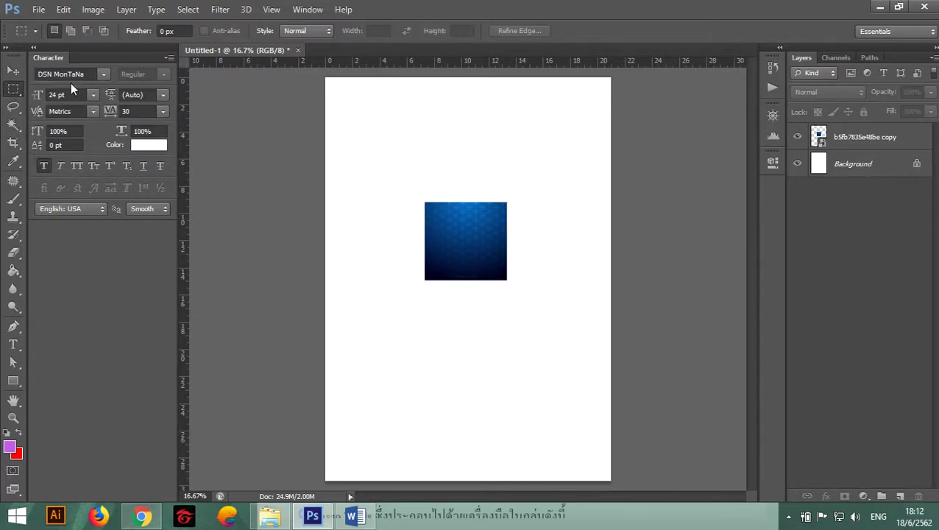
left_click(11, 94)
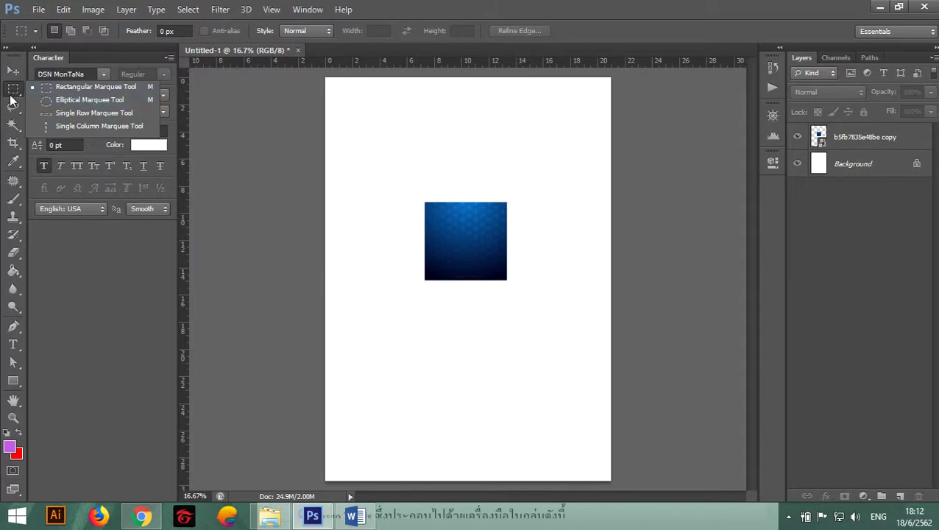
left_click(12, 93)
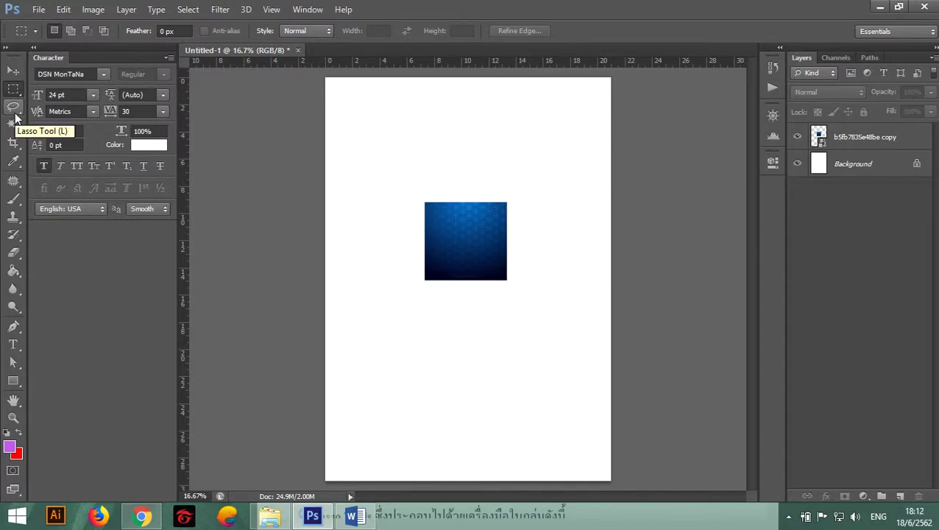
left_click(14, 117)
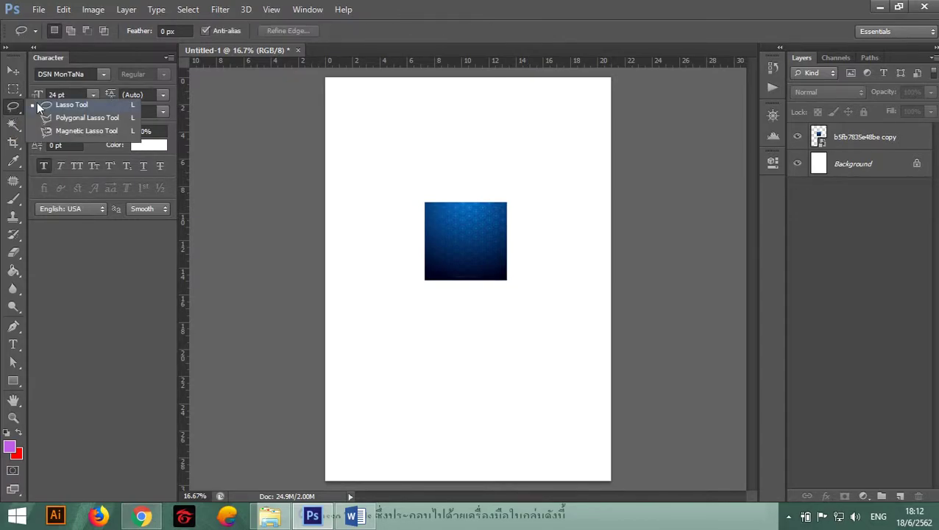
left_click(59, 105)
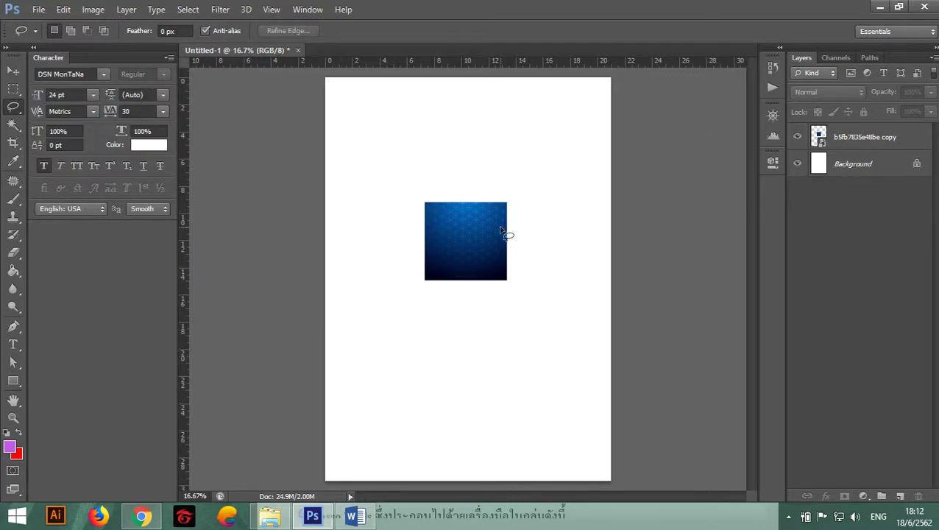
Zoom in and draw a freehand Lasso loop around one flower motif in the blue pattern.
scroll(440, 239, "up", 2)
scroll(439, 240, "up", 2)
scroll(439, 239, "up", 2)
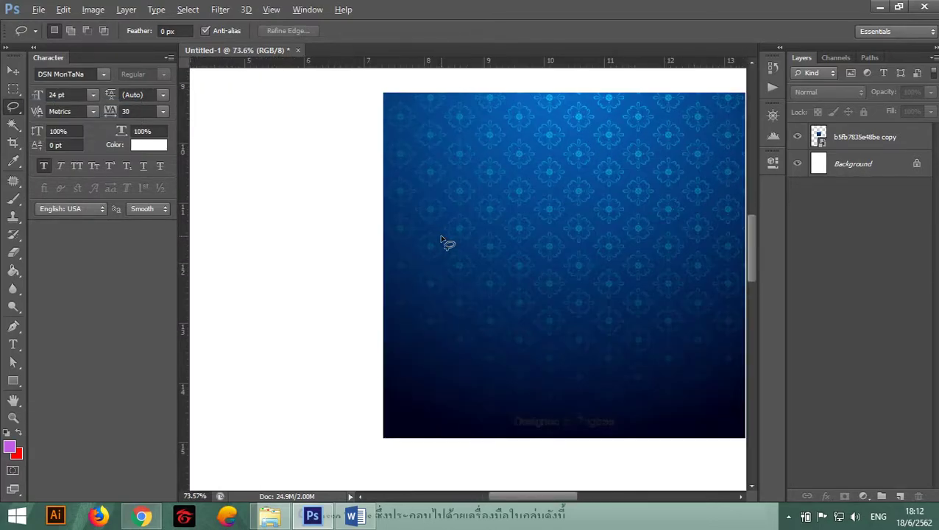
scroll(441, 240, "up", 2)
key("alt")
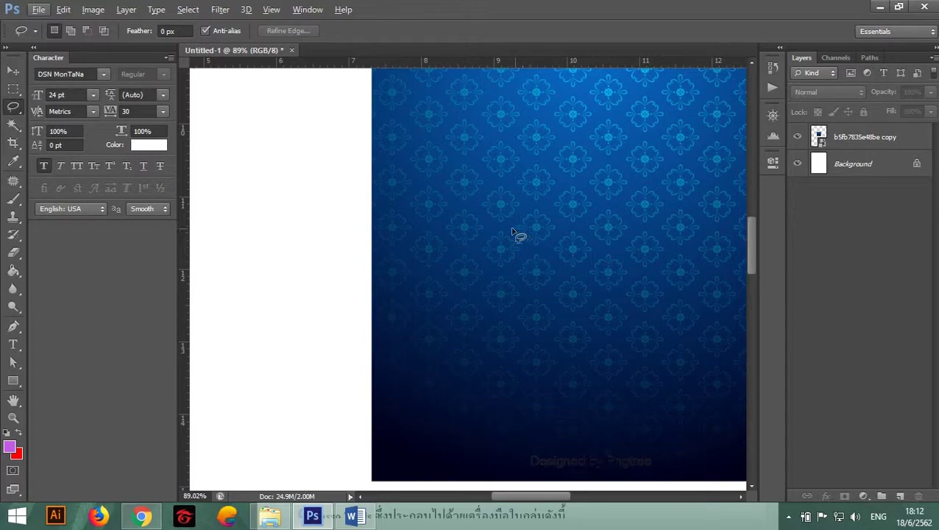
right_click(15, 110)
left_click(70, 107)
mouse_move(540, 249)
left_mouse_down()
mouse_move(513, 224)
mouse_move(561, 229)
mouse_move(556, 241)
left_mouse_up()
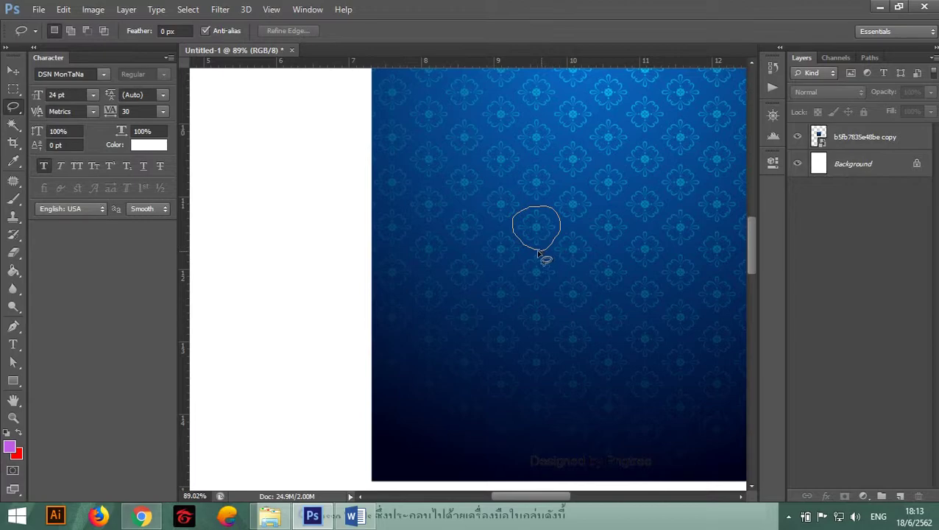
left_click_drag(544, 253, 521, 248)
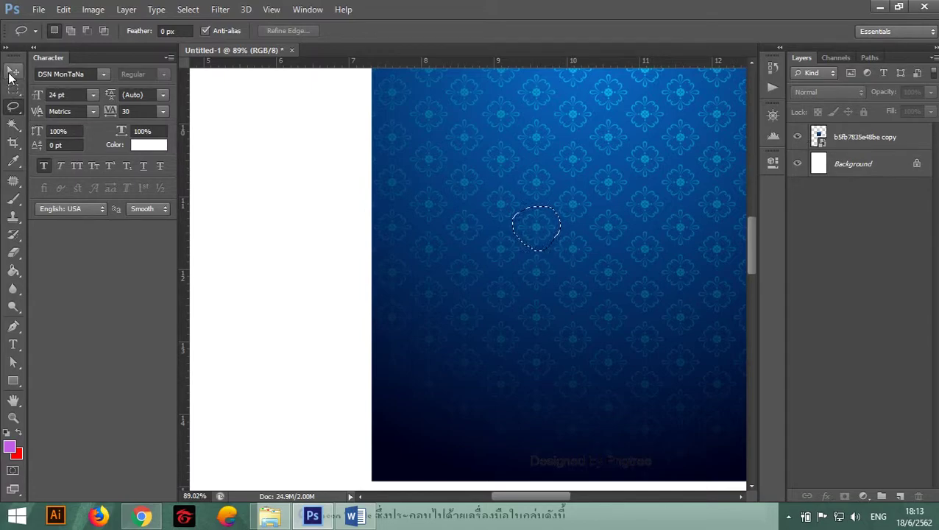
Copy the lassoed motif onto its own layer and hide the pattern layer to inspect it.
left_click(13, 73)
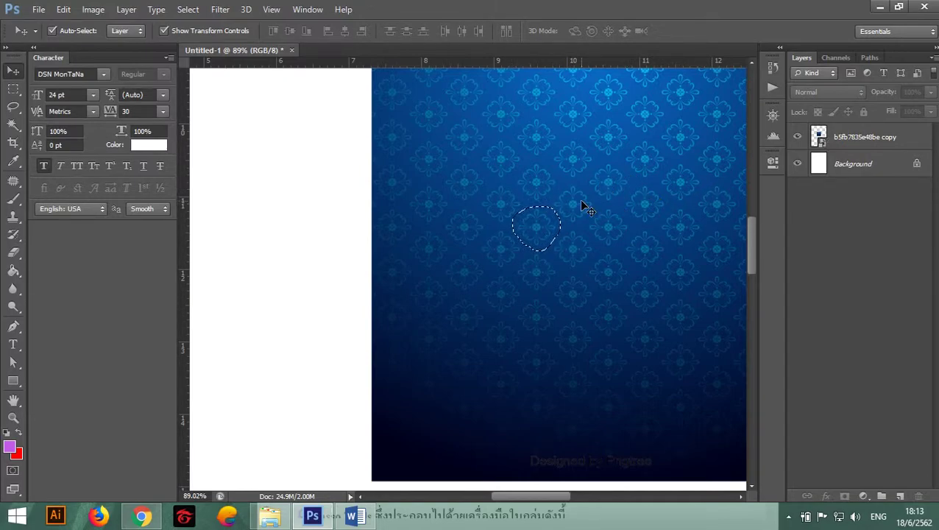
left_click(843, 138)
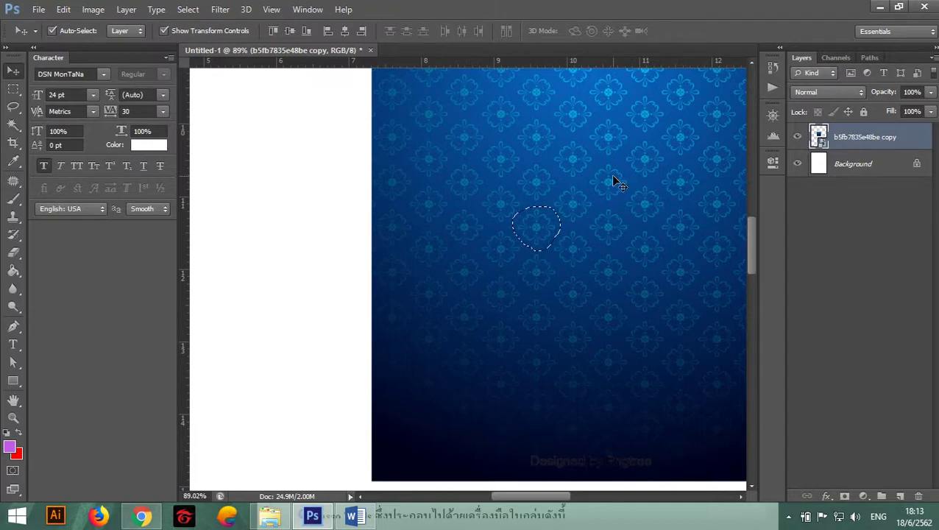
key("ctrl+j")
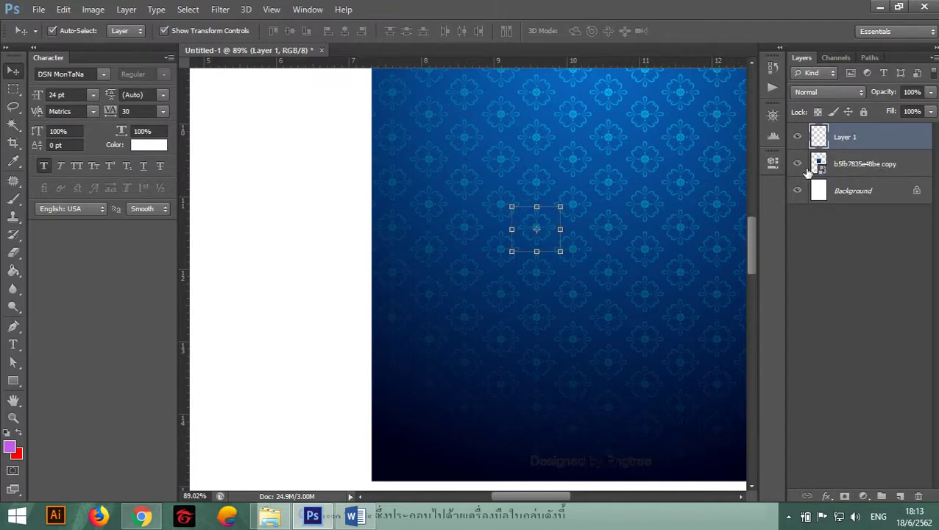
left_click(797, 164)
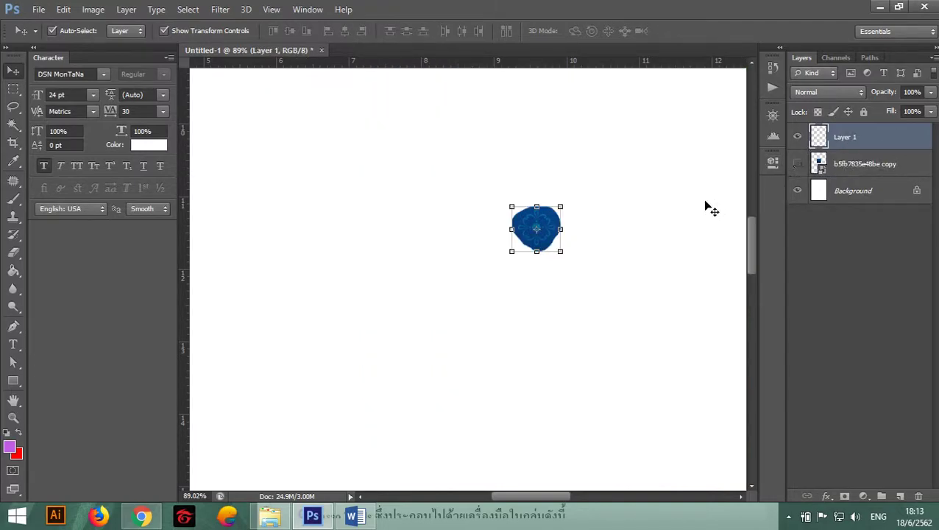
left_click(612, 262)
Delete the copied motif layer and make the blue pattern layer visible again.
scroll(515, 221, "up", 1)
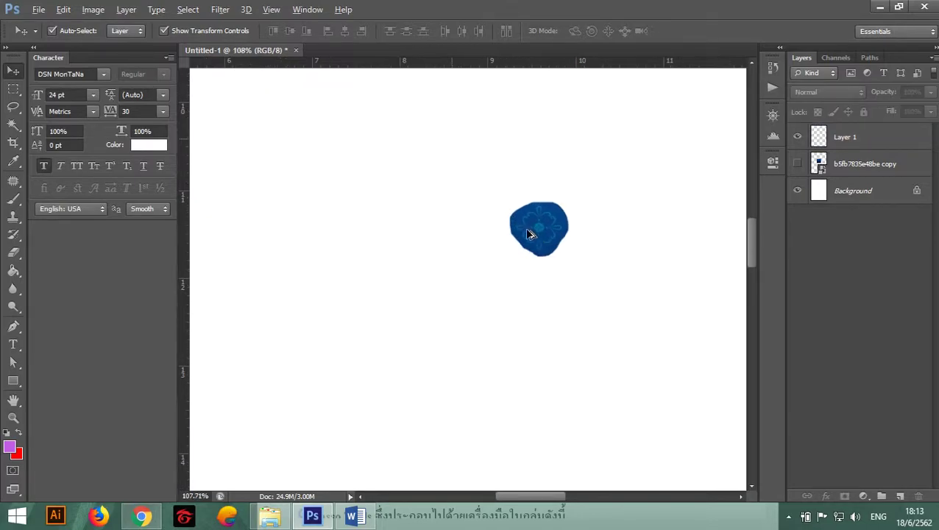
scroll(532, 237, "up", 2)
scroll(539, 234, "down", 3)
scroll(541, 235, "down", 1)
left_click_drag(845, 137, 918, 496)
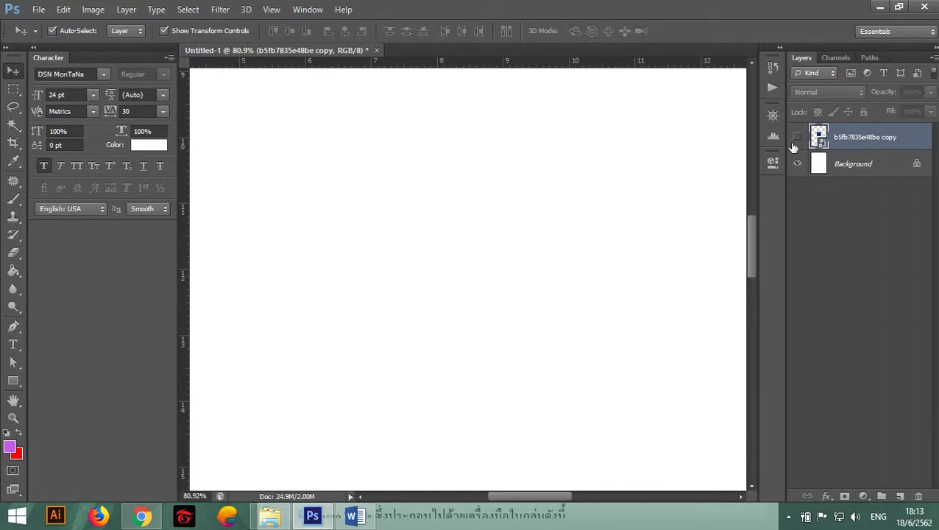
left_click(796, 138)
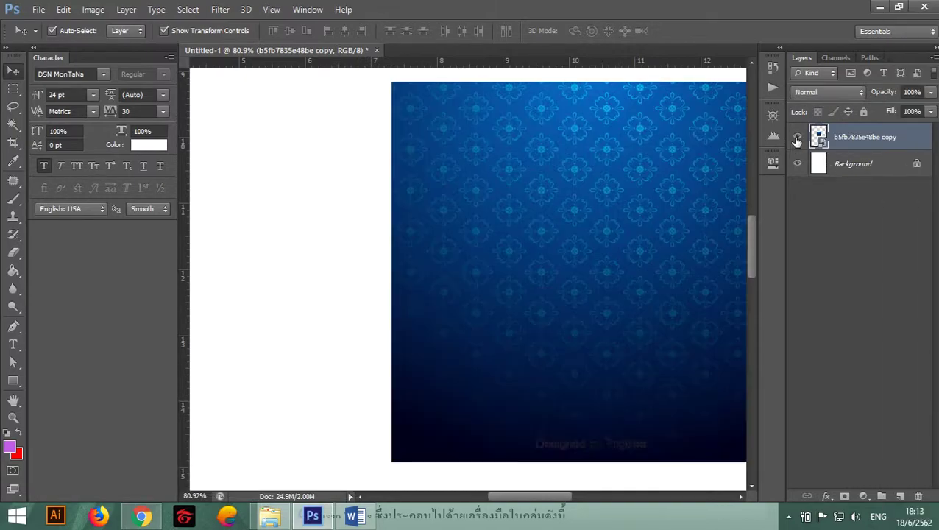
With the Polygonal Lasso, draw a four-corner diamond selection in the middle of the pattern.
left_click(14, 107)
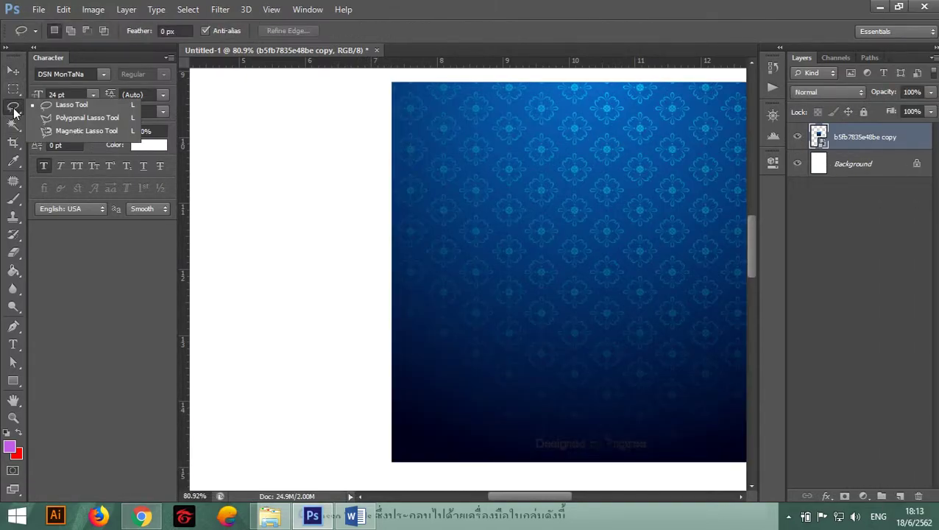
left_click(86, 120)
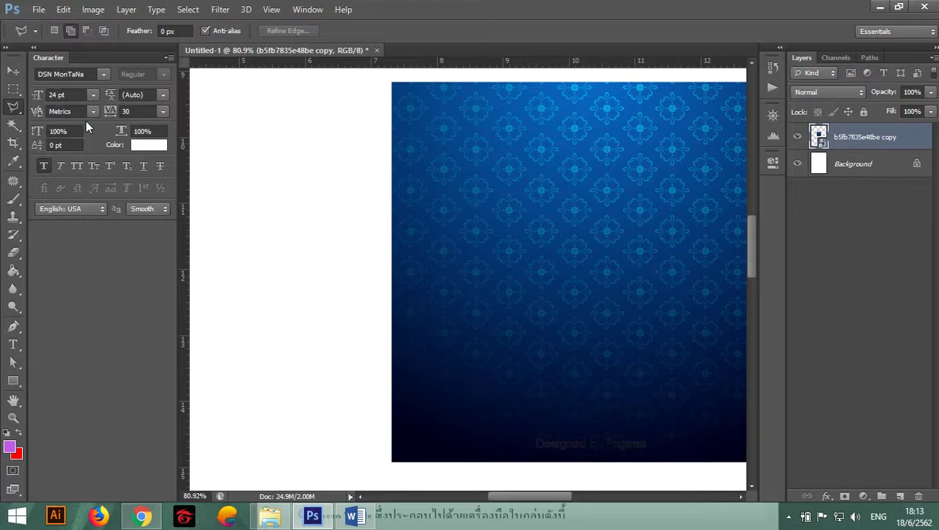
left_click(486, 247)
left_click(539, 209)
left_click(601, 250)
left_click(540, 294)
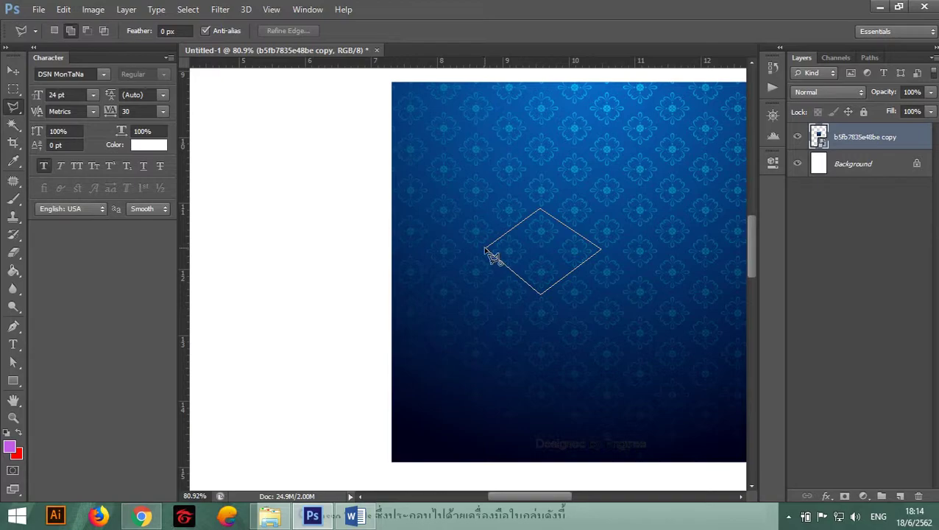
left_click(486, 250)
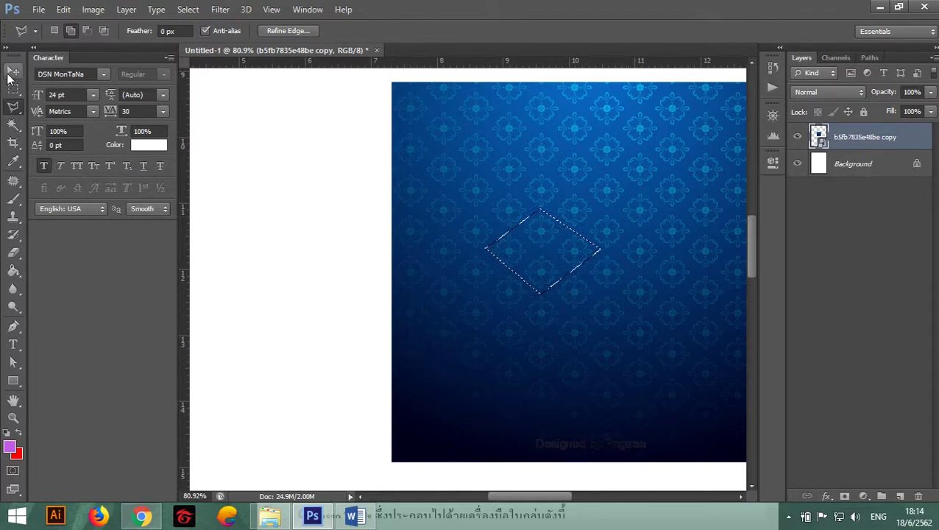
Copy the diamond selection onto a new Layer 1 and hide the pattern to view it alone.
left_click(13, 70)
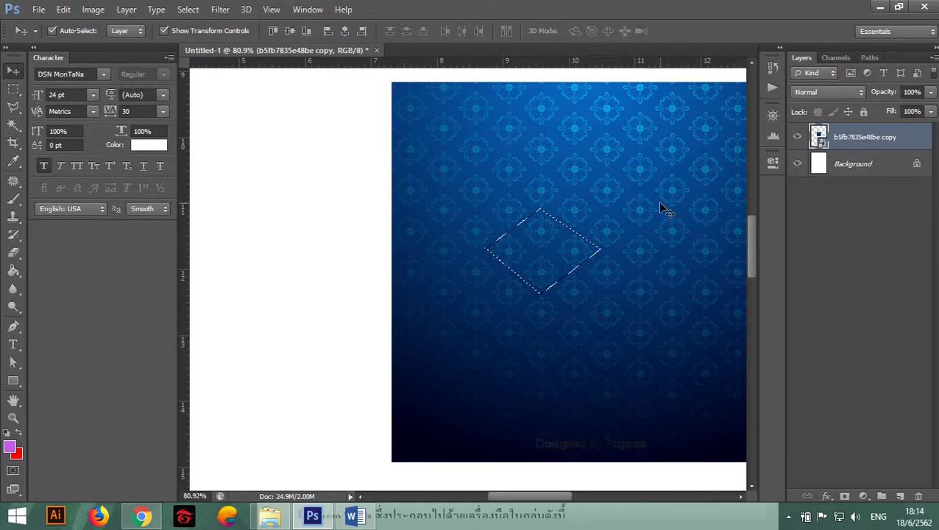
key("ctrl+j")
left_click(798, 163)
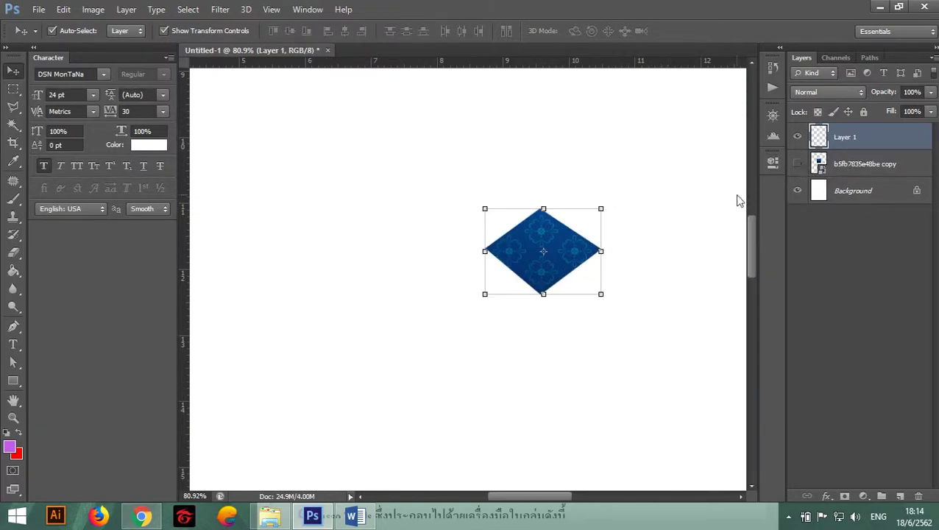
left_click(665, 245)
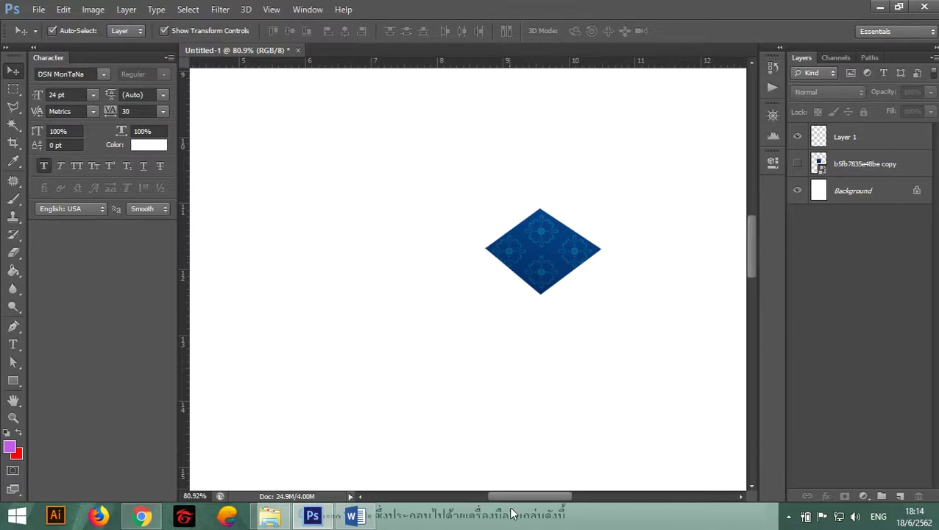
left_click_drag(524, 498, 538, 498)
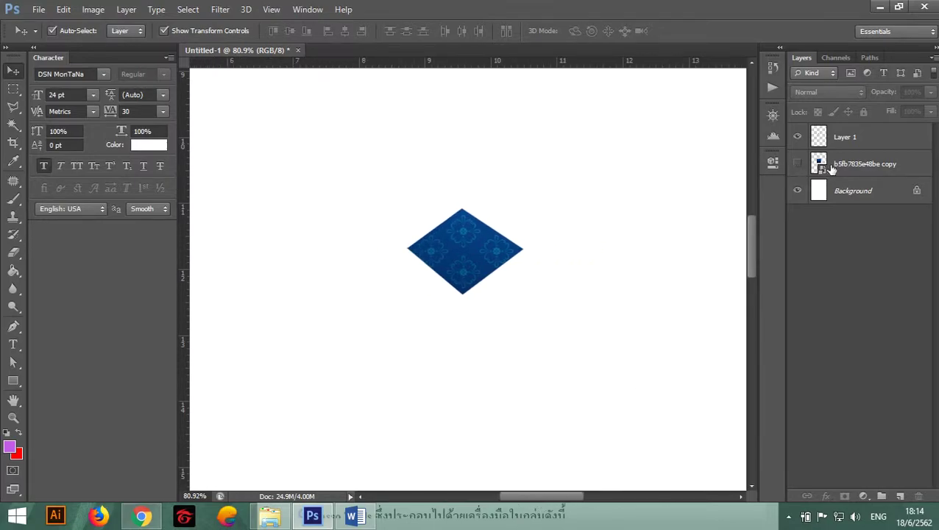
Hide the diamond Layer 1 and show the full blue pattern layer again.
left_click(861, 164)
left_click(797, 137)
left_click(846, 137)
left_click(797, 163)
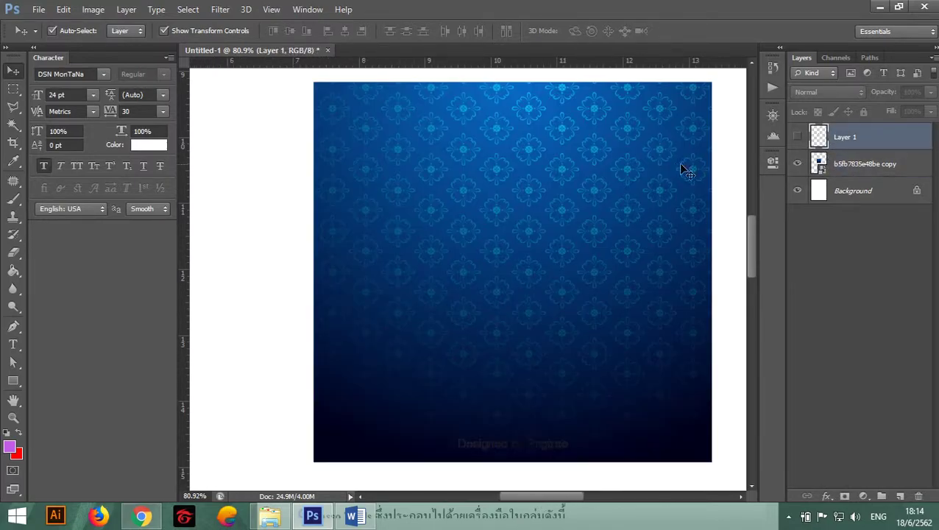
left_click(17, 110)
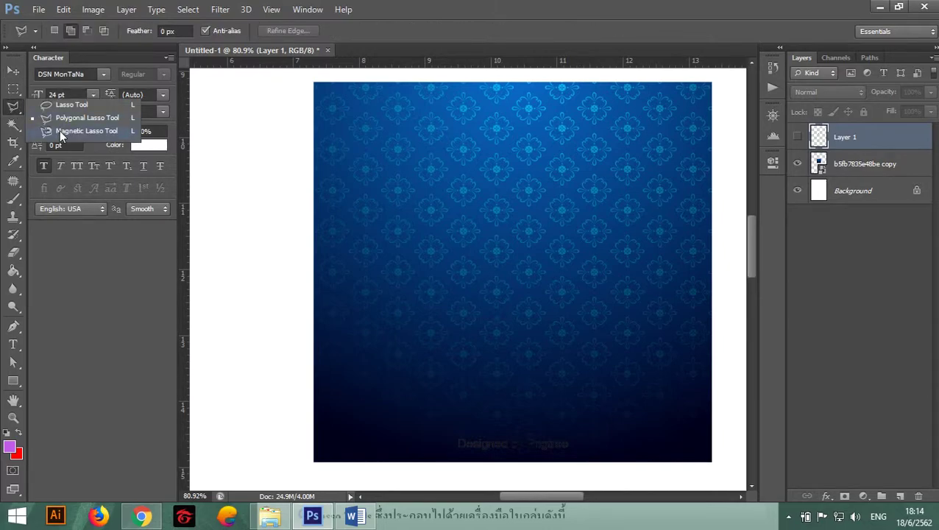
Use the Magnetic Lasso to trace an edge-snapping loop around one small upper flower motif.
left_click(60, 129)
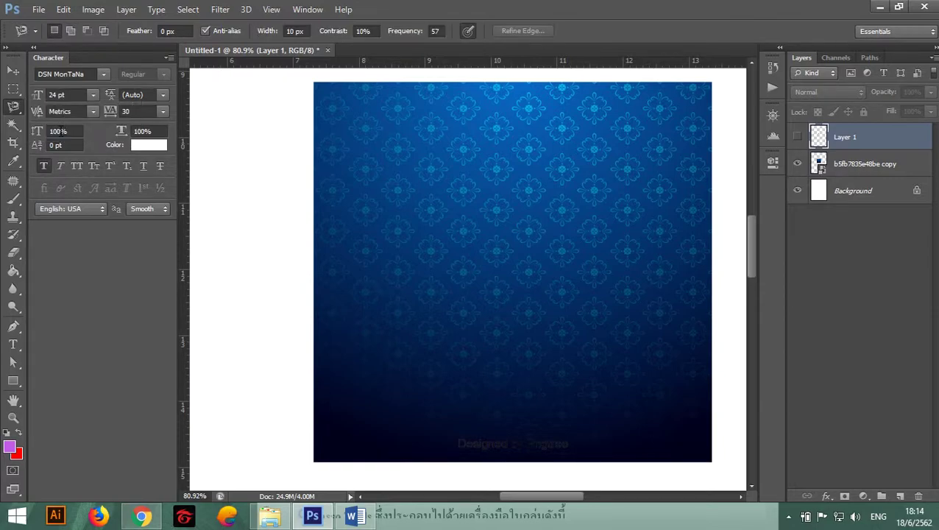
left_click(458, 247)
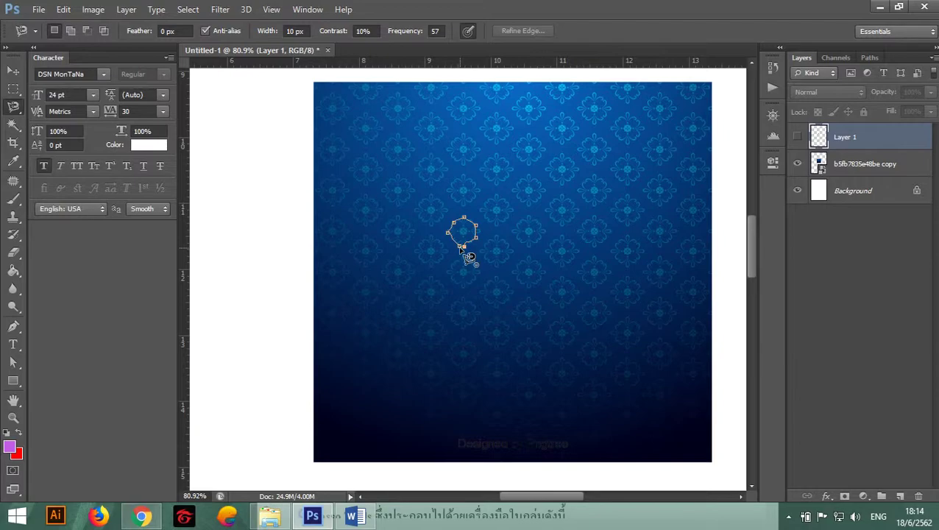
left_click(460, 248)
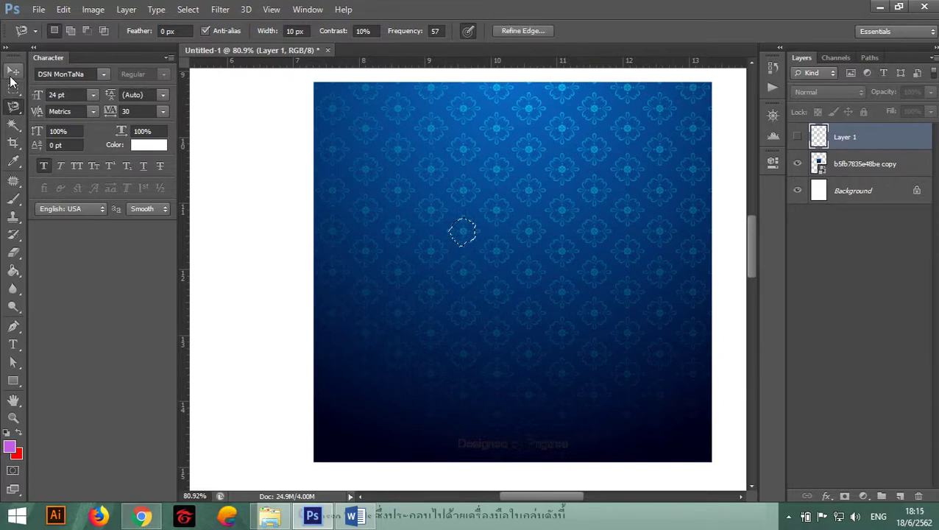
Delete the hidden Layer 1 holding the copied diamond.
left_click(12, 72)
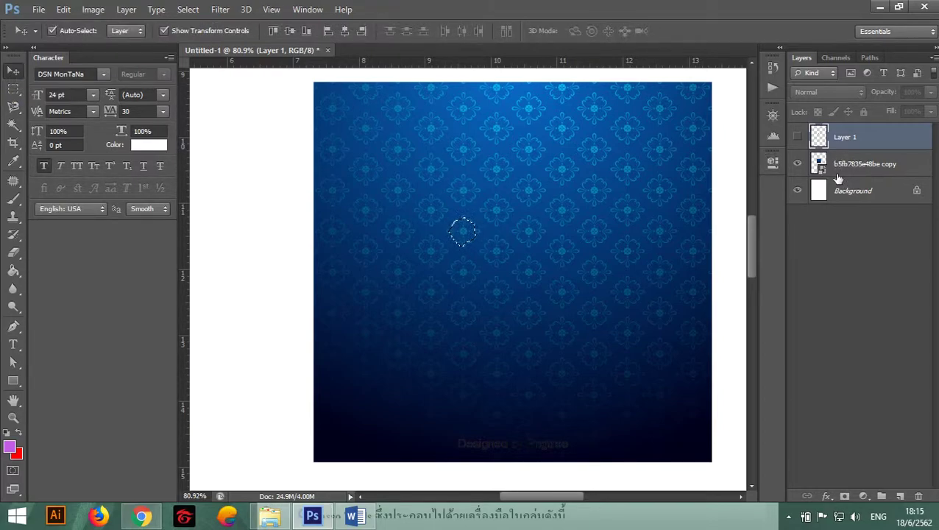
left_click(547, 215)
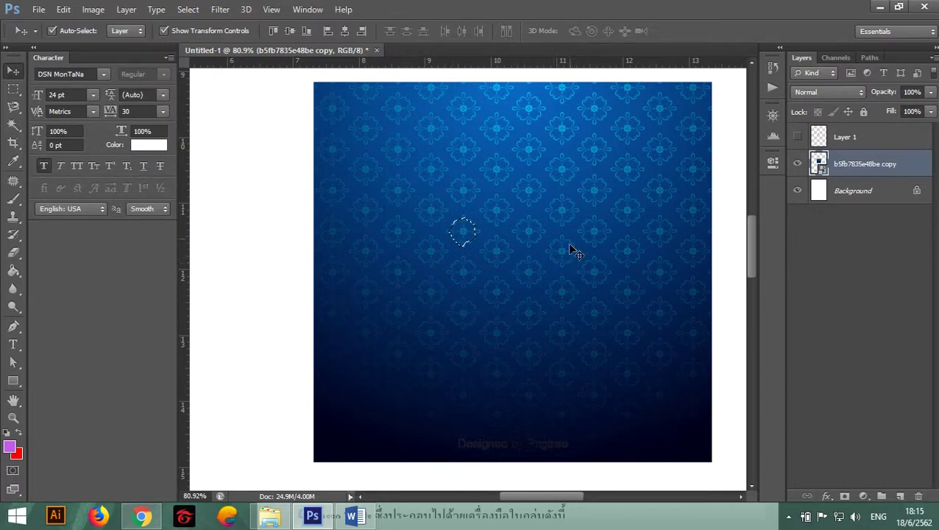
left_click(829, 148)
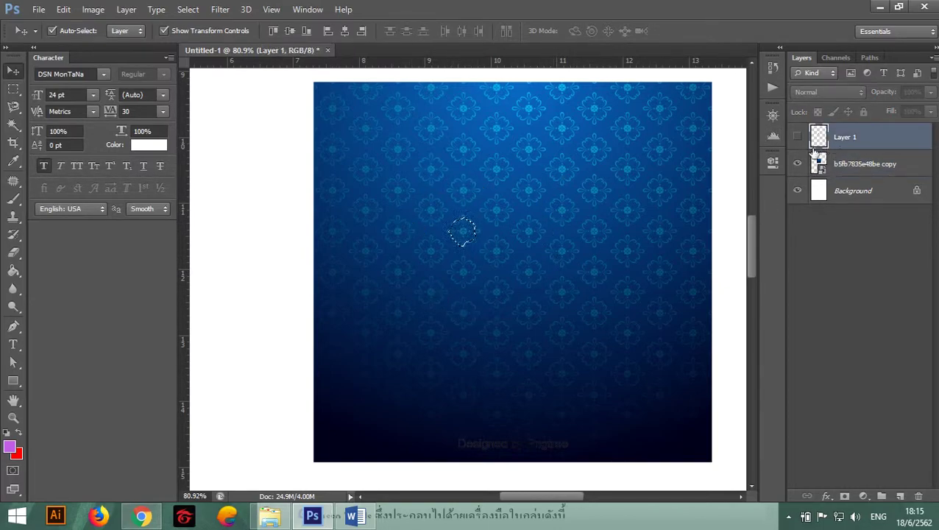
left_click(926, 498)
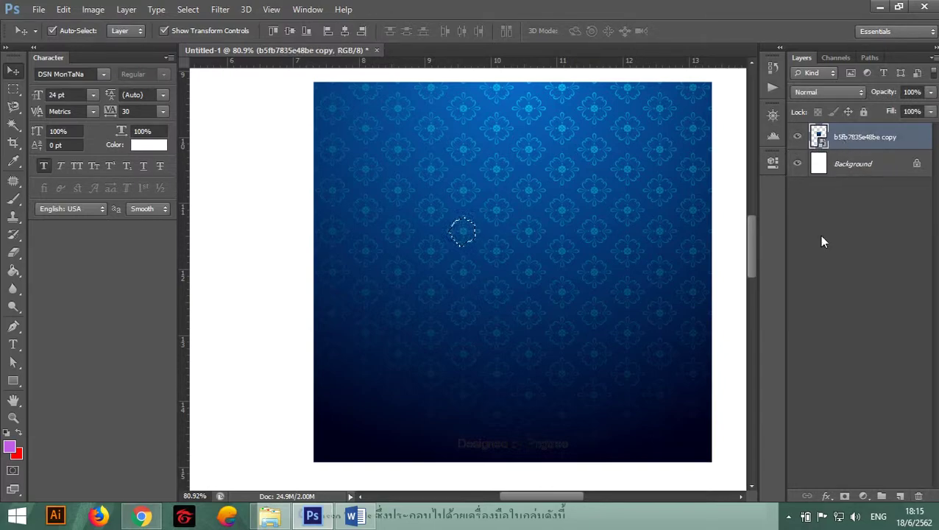
left_click(822, 239)
Copy the traced motif to a new layer, inspect it, delete it, and re-show the pattern.
left_click(835, 146)
key("ctrl+j")
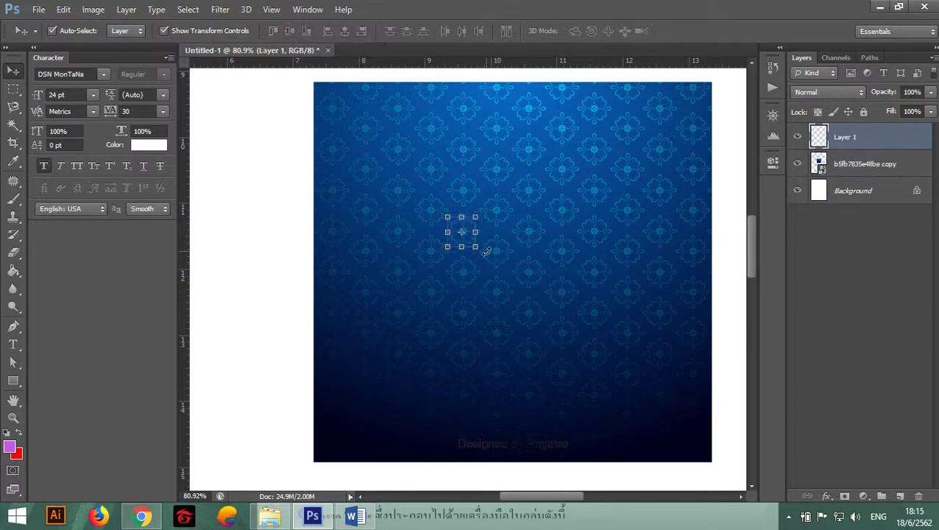
left_click(797, 164)
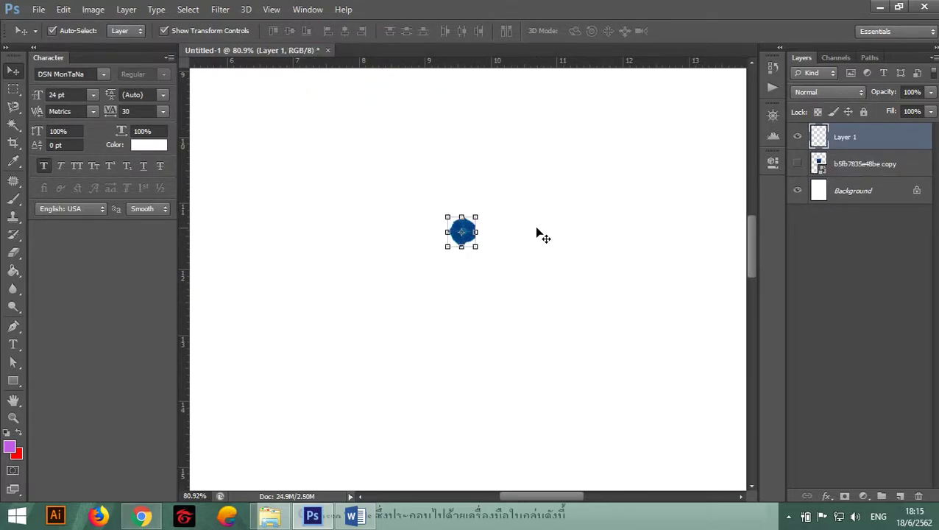
left_click(542, 236)
left_click_drag(420, 210, 537, 295)
left_click(919, 498)
left_click(797, 137)
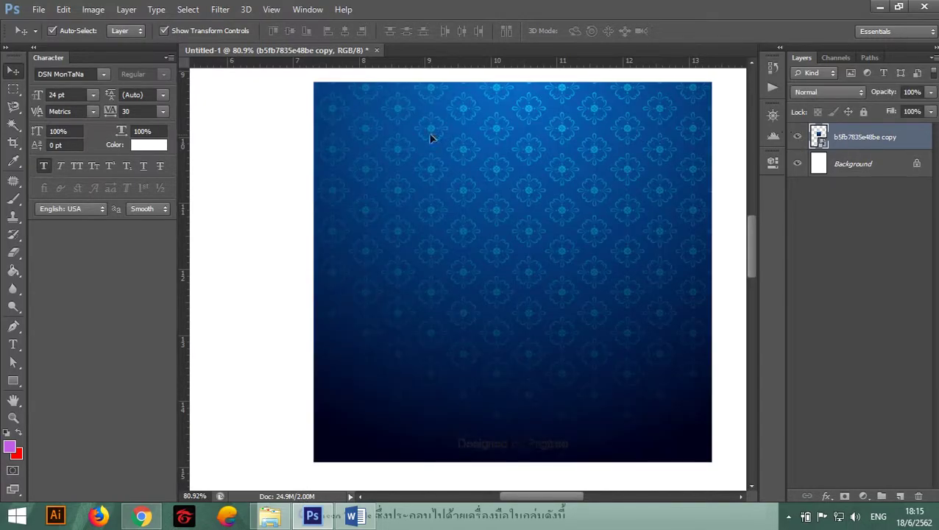
With the Magic Wand, click pattern spots until the lighter upper area down to the curved edge is selected.
left_click(11, 128)
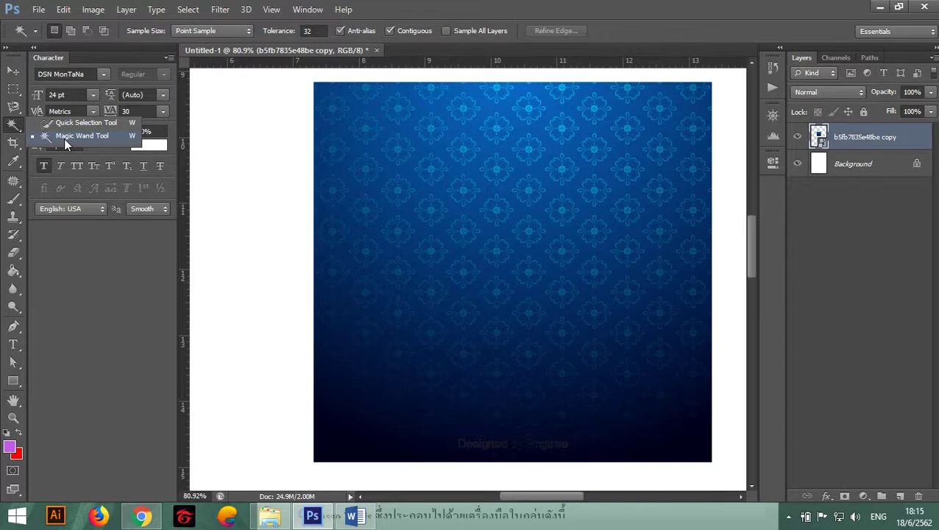
left_click(64, 138)
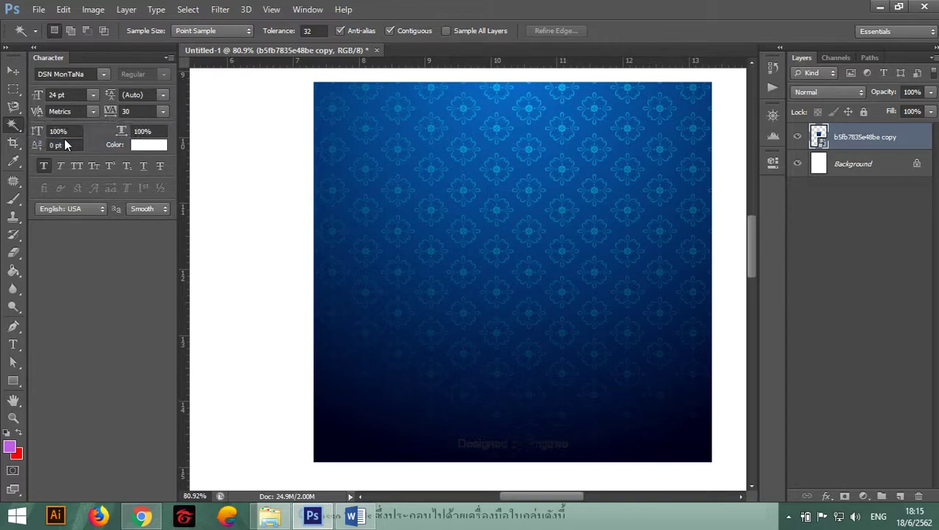
right_click(15, 130)
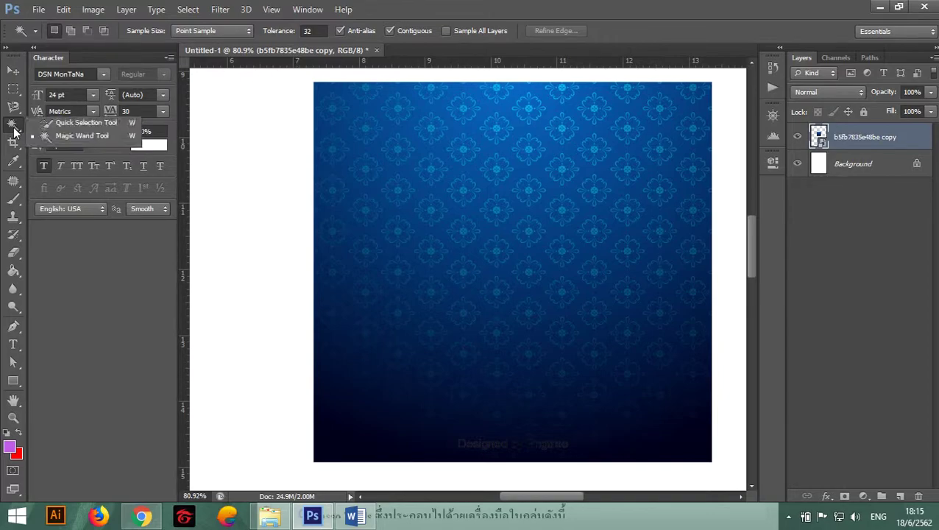
left_click(59, 137)
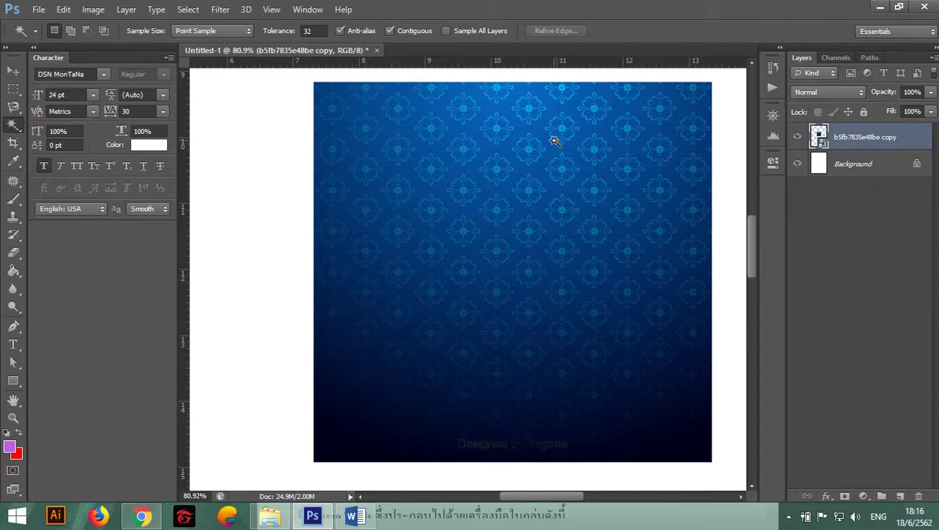
left_click(442, 190)
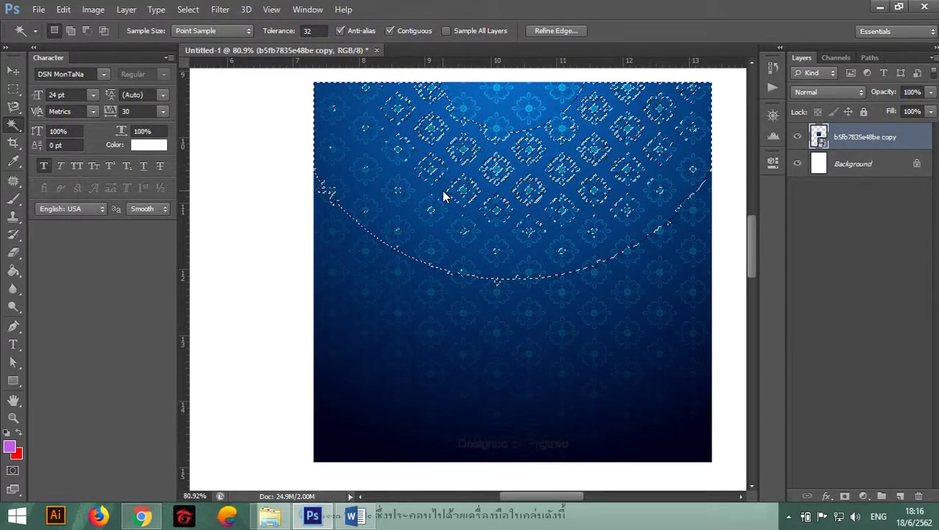
left_click(421, 321)
left_click(511, 243)
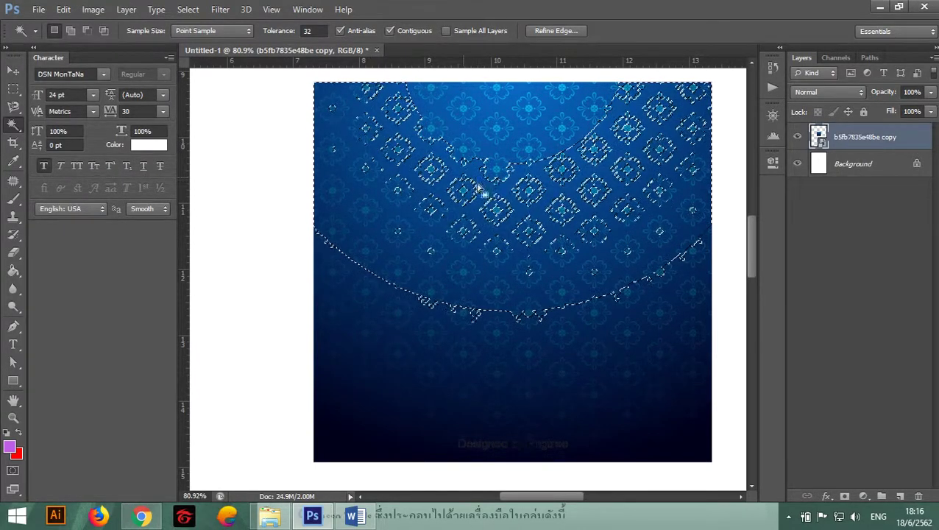
left_click(559, 381)
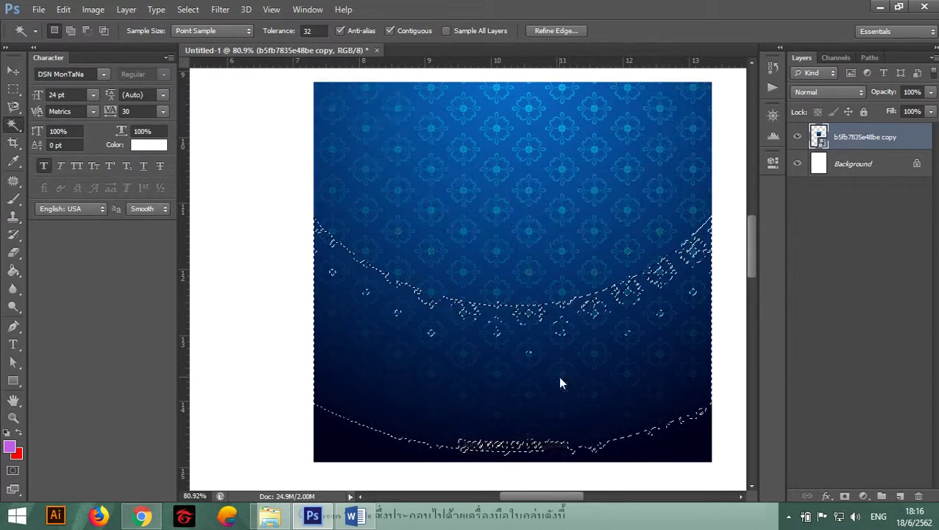
left_click(509, 230)
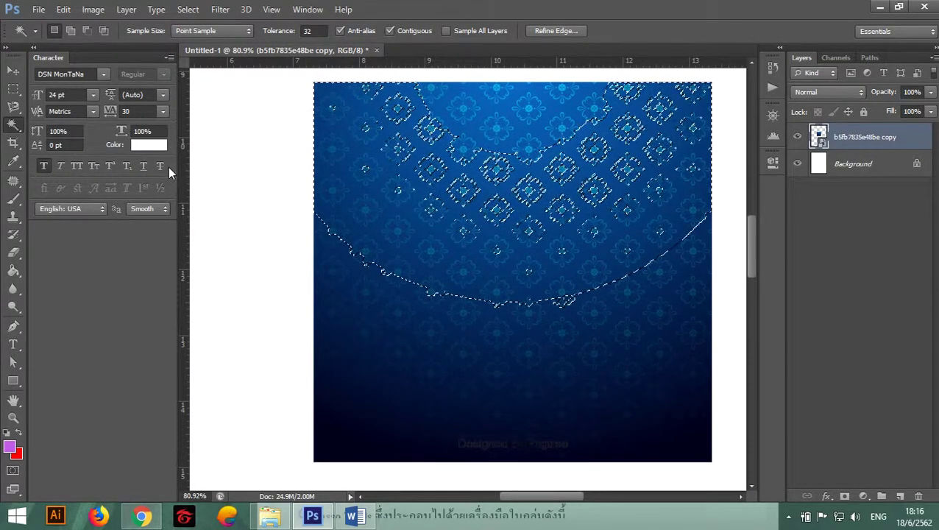
Switch to the Quick Selection Tool in Subtract from Selection mode.
right_click(13, 126)
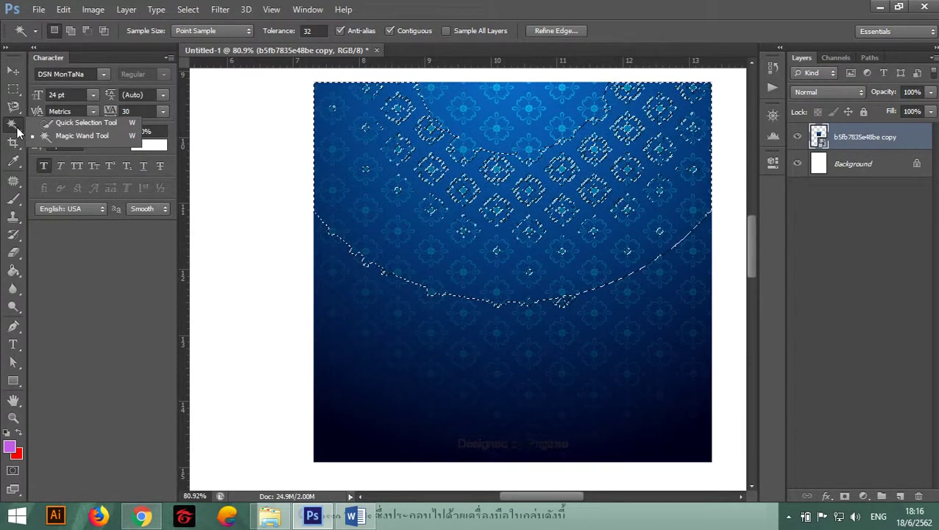
left_click(82, 124)
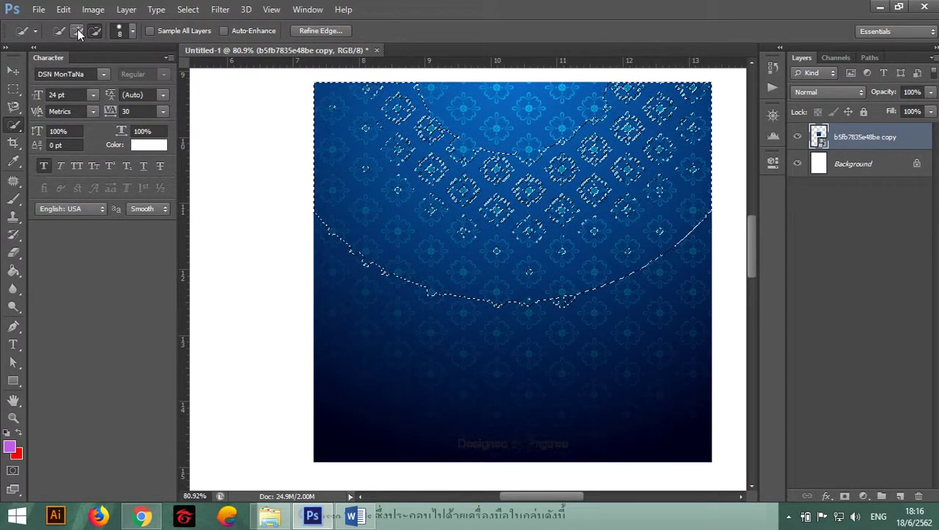
left_click(96, 36)
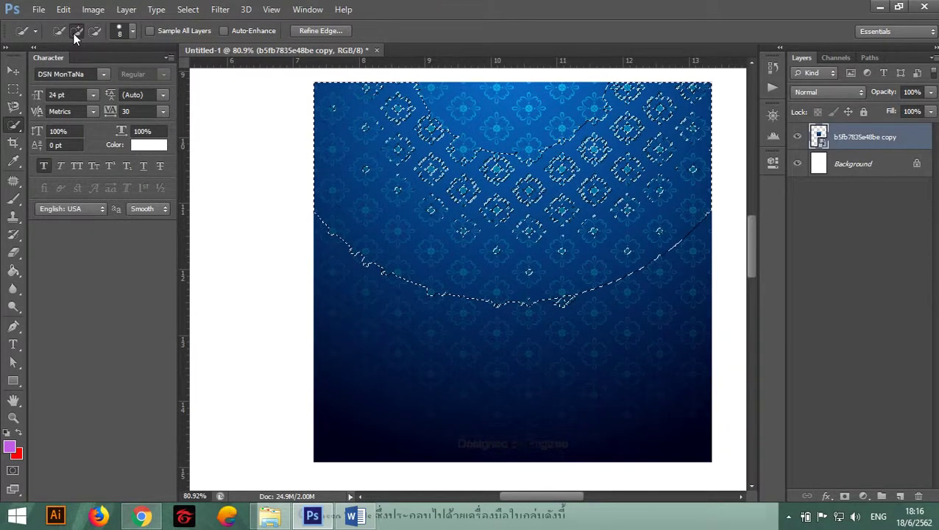
left_click(58, 32)
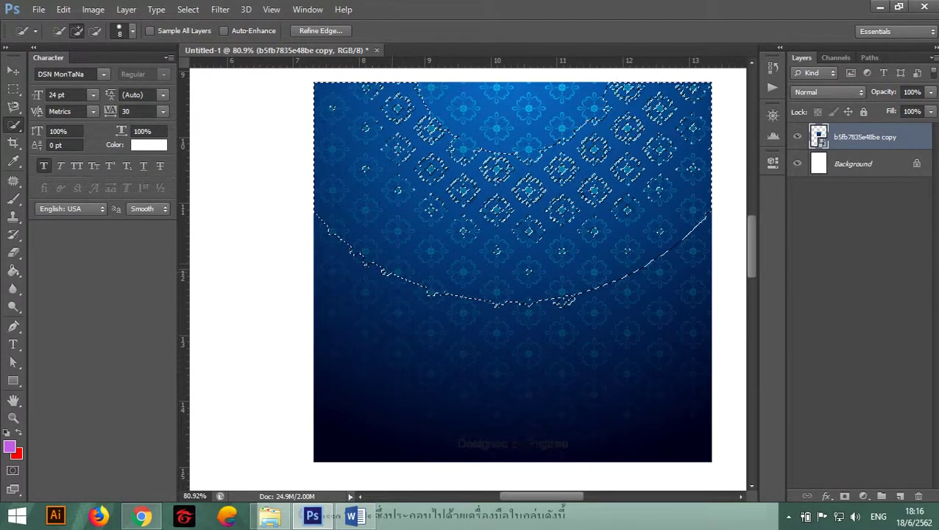
left_click(92, 35)
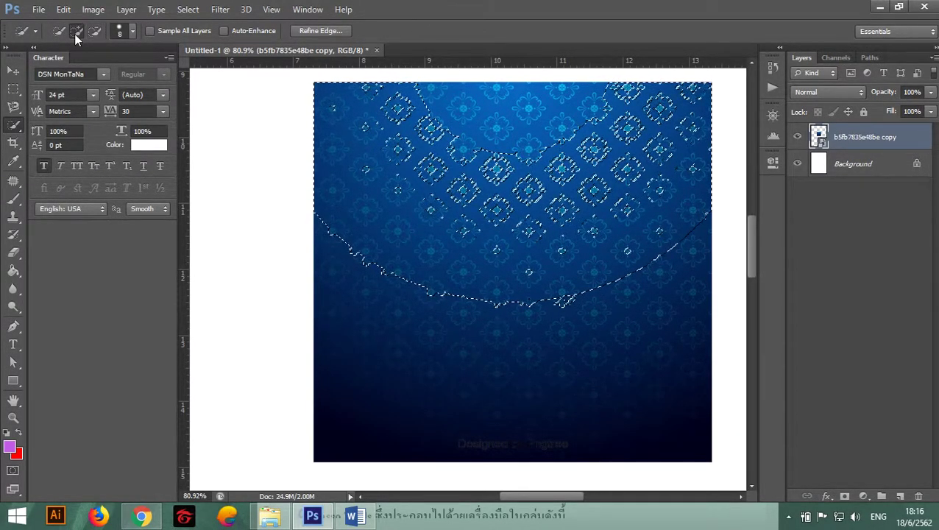
Set the Quick Selection brush to 59 px and select the entire canvas with Ctrl+A.
left_click(132, 36)
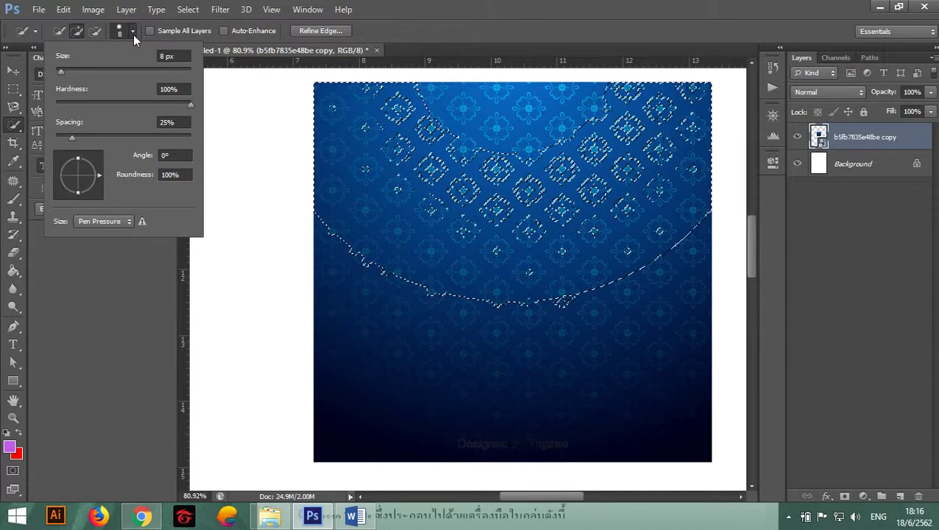
left_click_drag(62, 72, 95, 73)
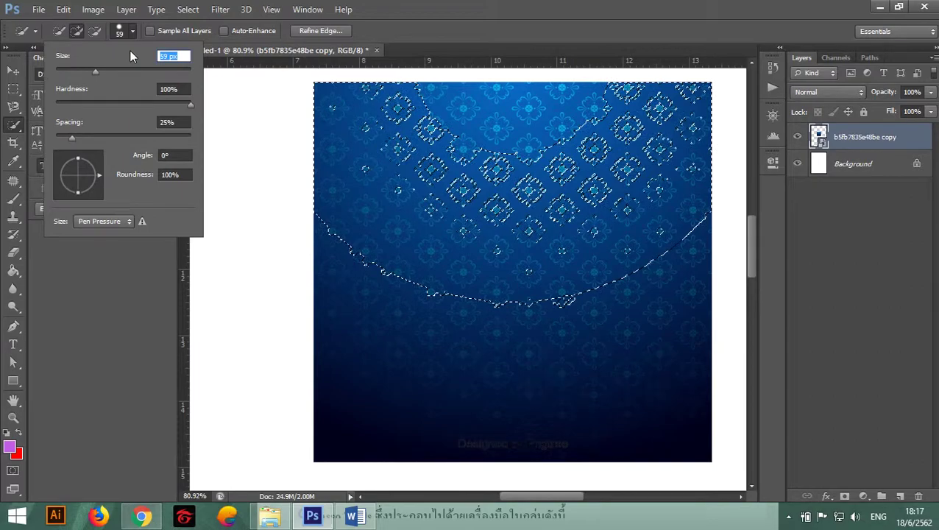
left_click(131, 31)
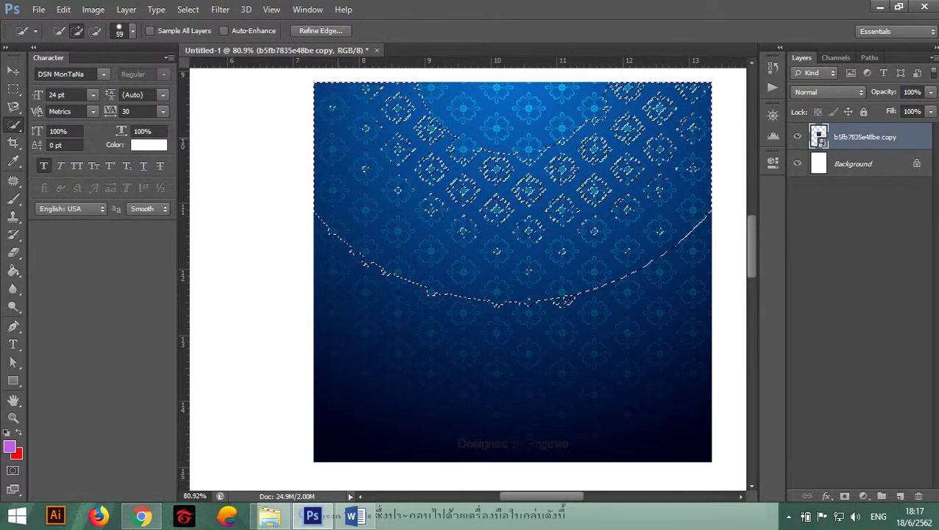
key("ctrl+a")
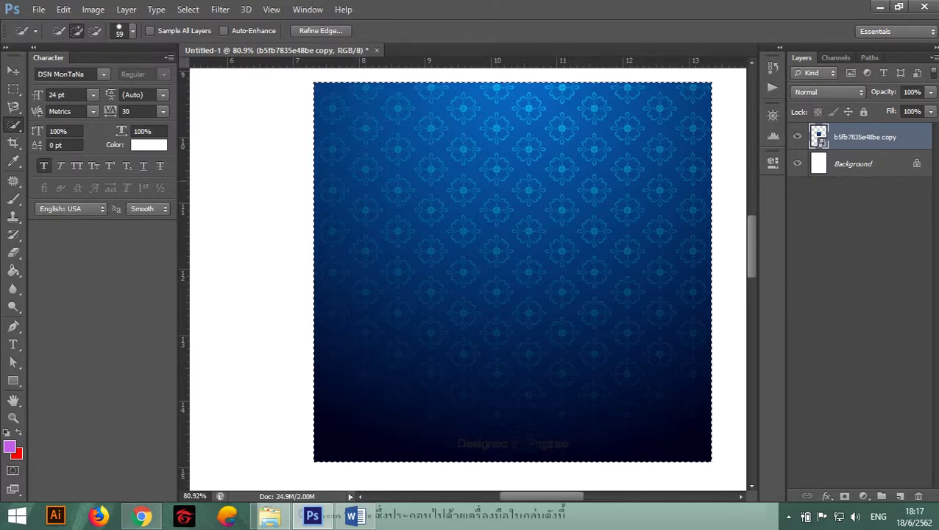
Paint with Quick Selection to subtract and add areas, shaping a selection over the upper-left pattern.
left_click(94, 31)
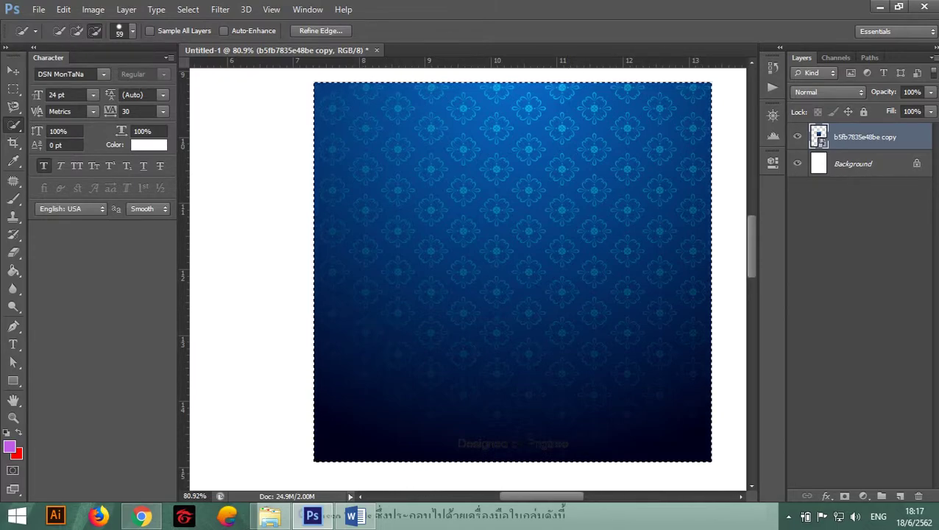
mouse_move(328, 139)
left_mouse_down()
mouse_move(338, 221)
mouse_move(442, 191)
left_mouse_up()
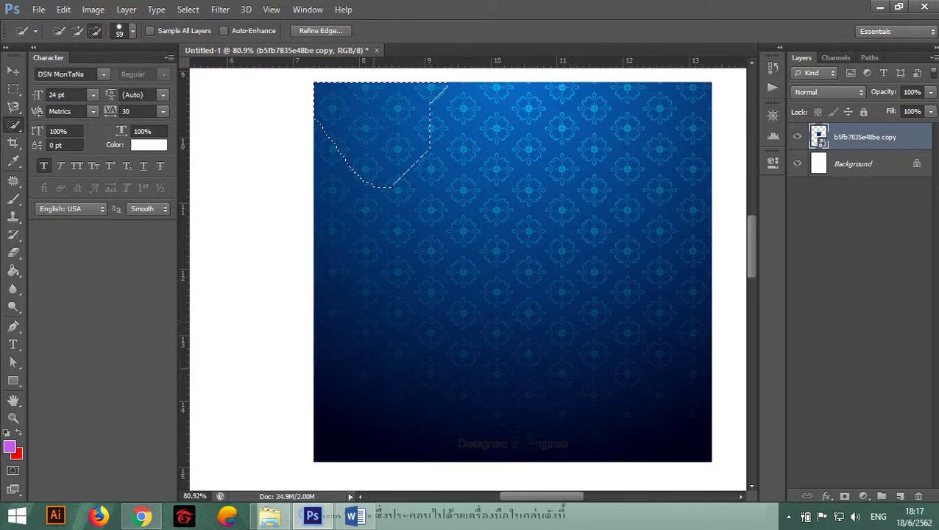
left_click_drag(434, 95, 324, 110)
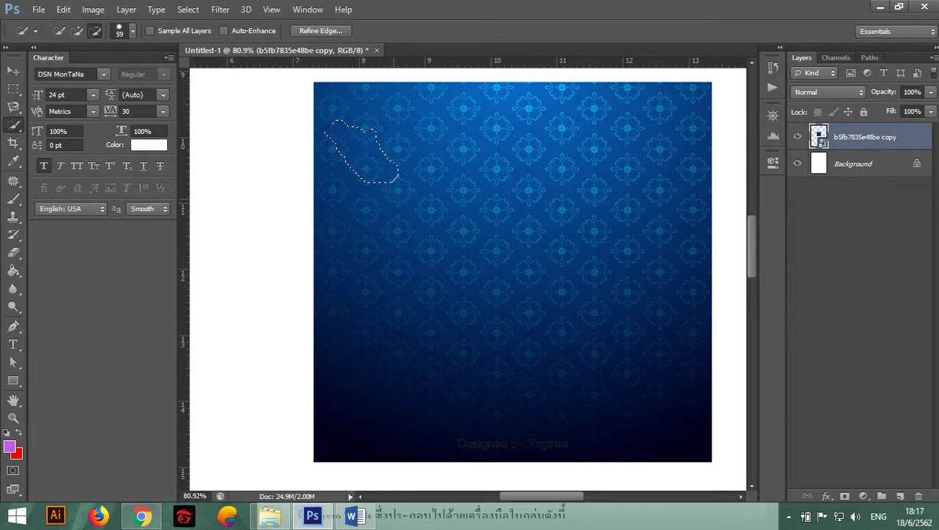
left_click_drag(396, 186, 384, 175)
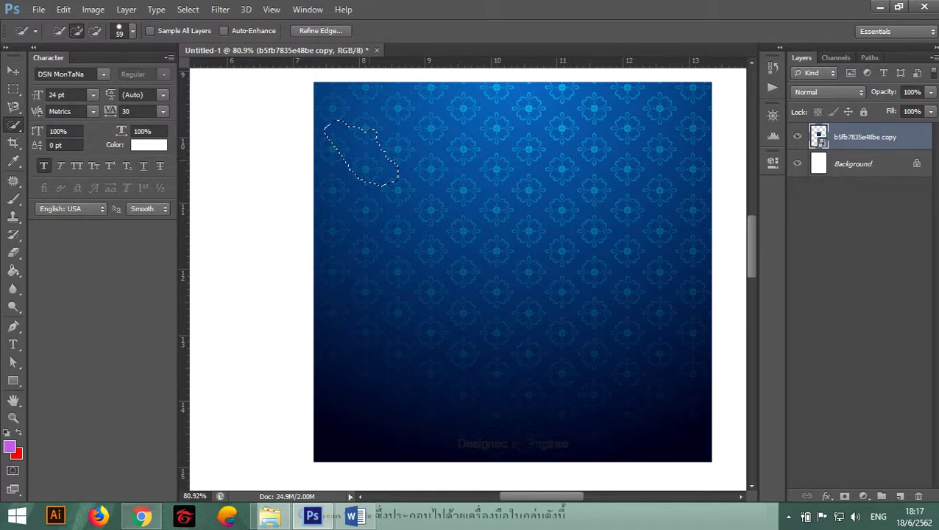
mouse_move(386, 154)
left_mouse_down()
mouse_move(429, 154)
mouse_move(456, 254)
mouse_move(562, 213)
mouse_move(385, 188)
left_mouse_up()
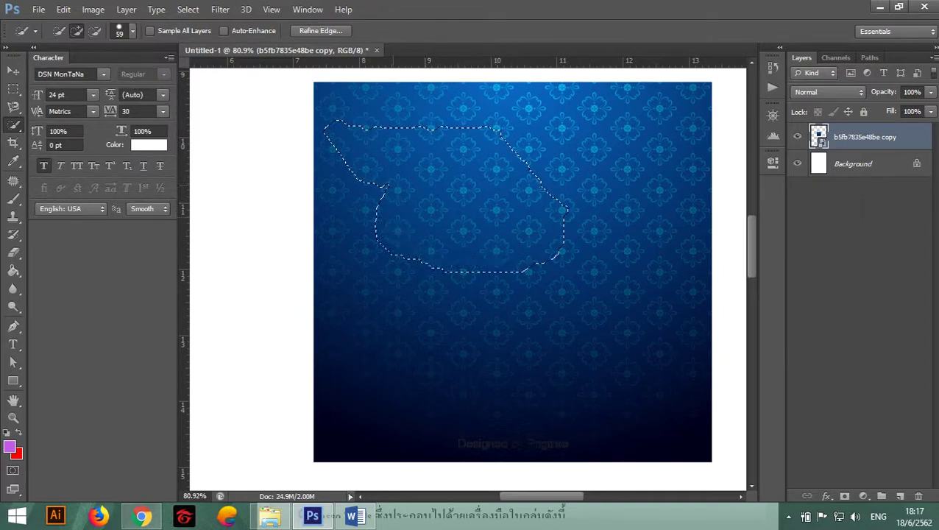
left_click_drag(401, 258, 416, 277)
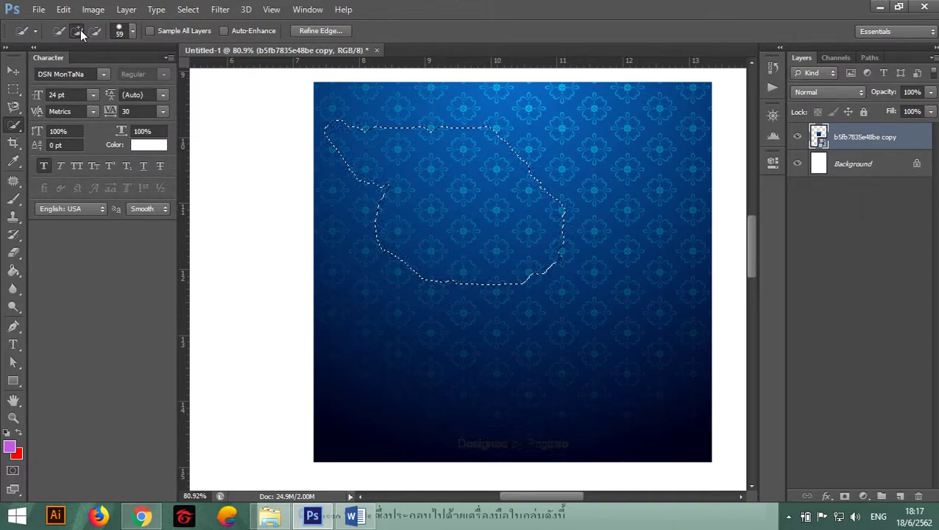
Switch to the Move tool and clear the selection with Select > Deselect.
left_click(13, 73)
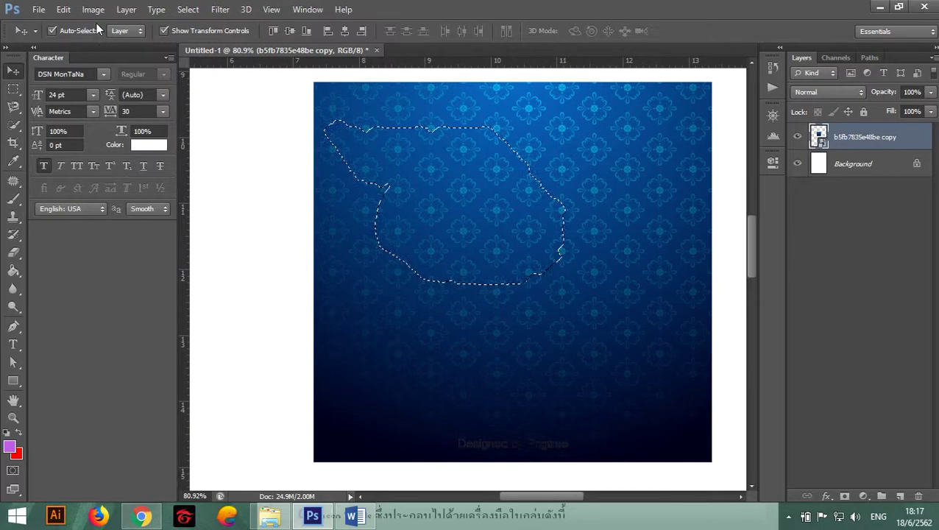
left_click(189, 9)
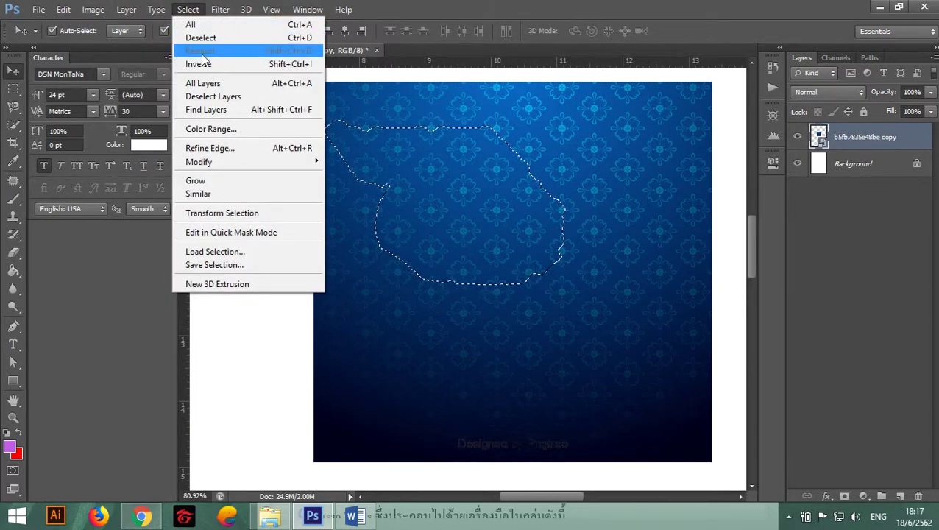
left_click(301, 39)
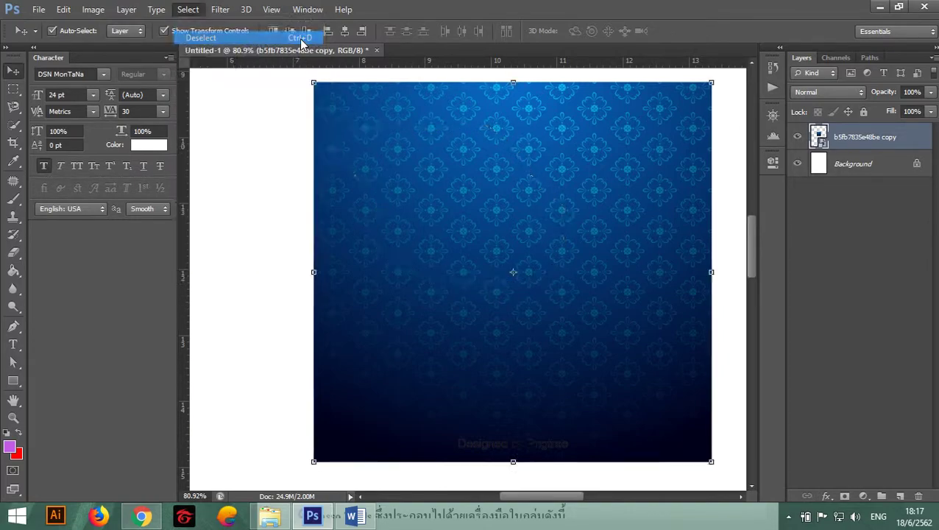
Crop the canvas corner to corner around the blue pattern square, removing the white A4 margin.
left_click(256, 203)
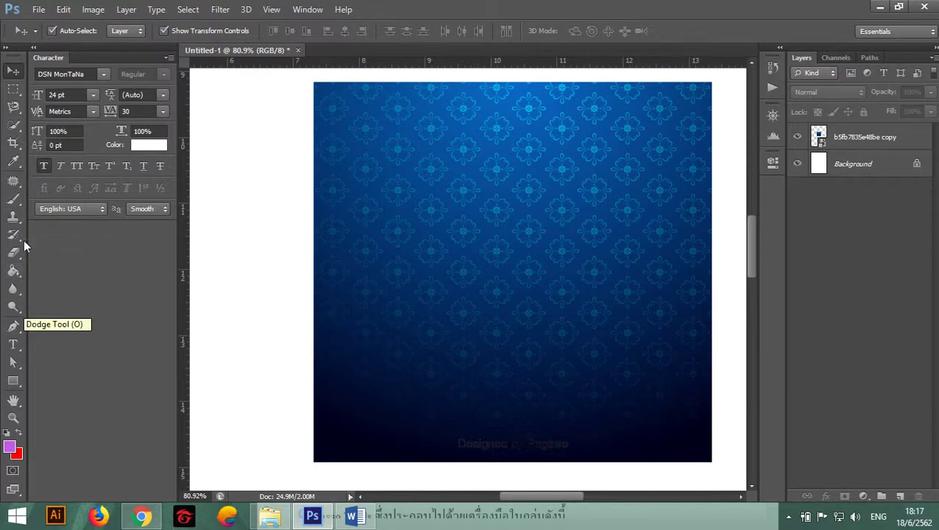
left_click(13, 132)
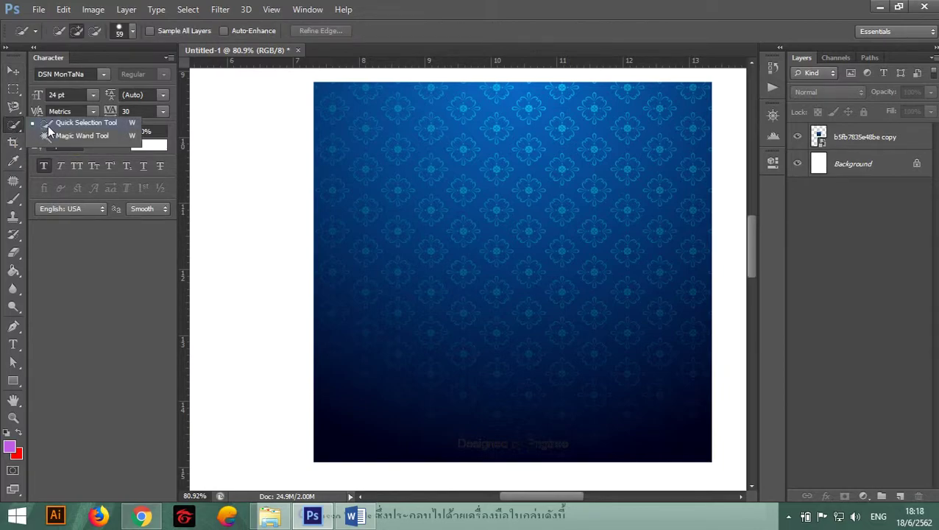
left_click(85, 124)
left_click(15, 142)
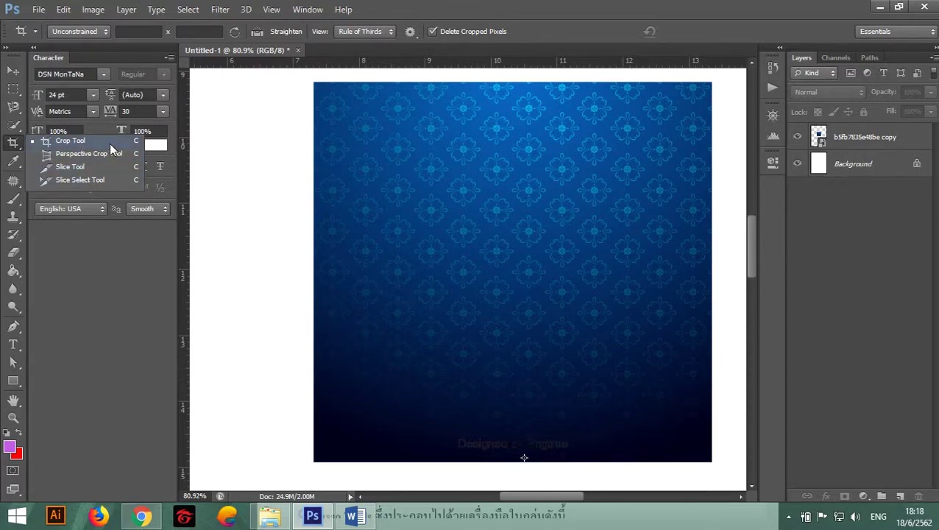
left_click(110, 143)
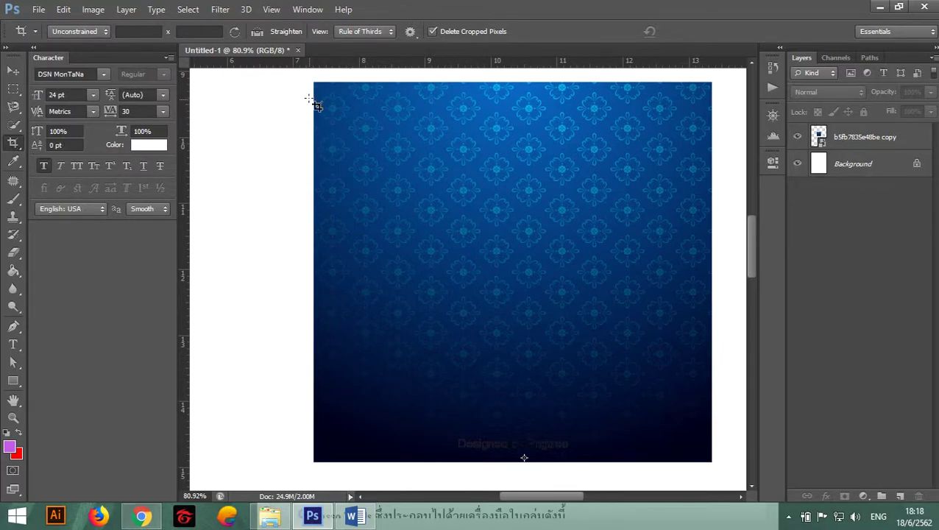
mouse_move(315, 82)
left_mouse_down()
mouse_move(639, 366)
mouse_move(718, 469)
left_mouse_up()
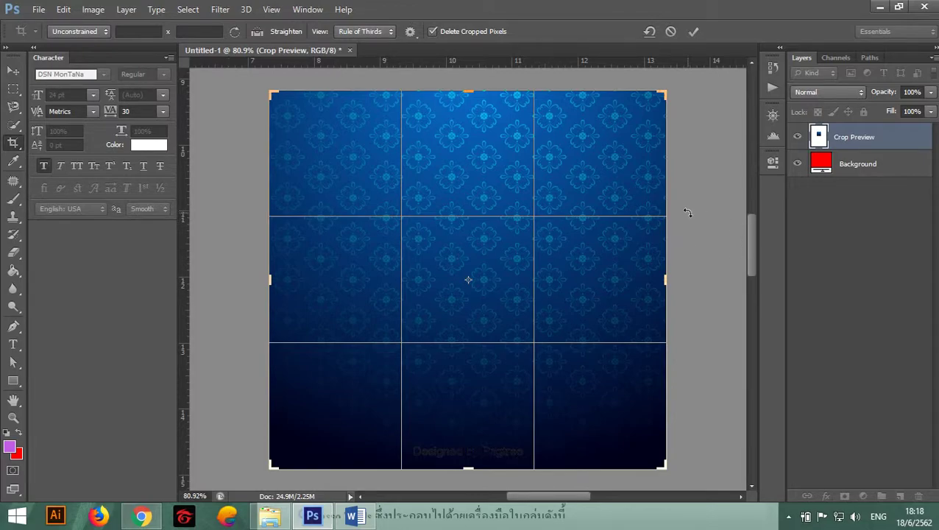
key("Return")
left_click(12, 70)
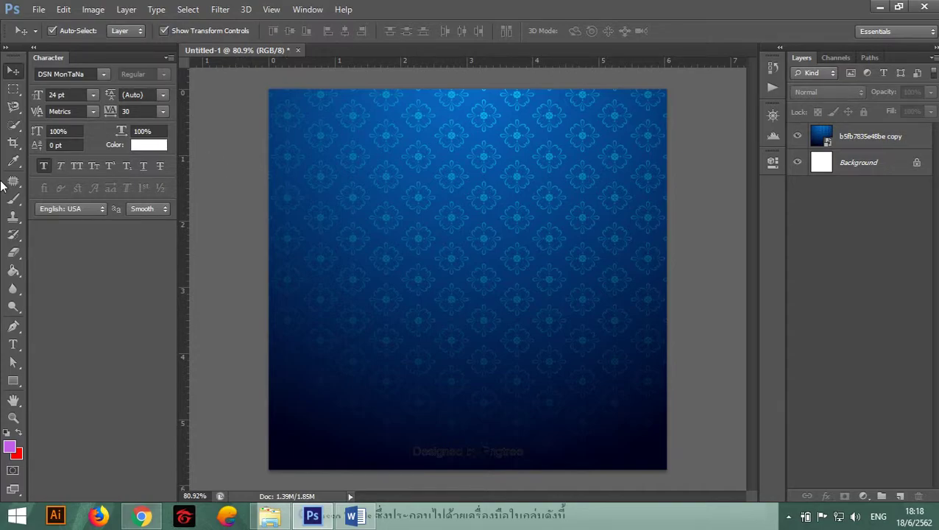
Sample several blues from the pattern with the Eyedropper, ending on a mid blue foreground colour.
left_click(12, 161)
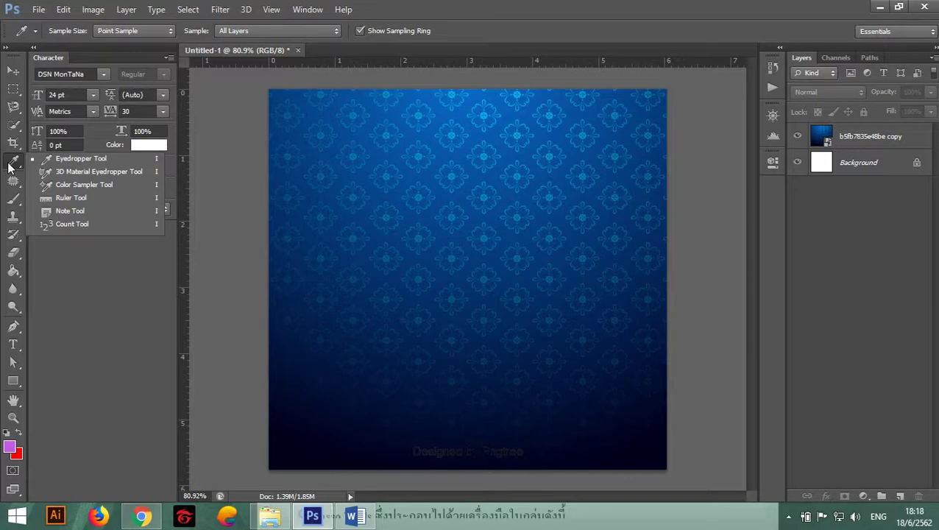
left_click(92, 161)
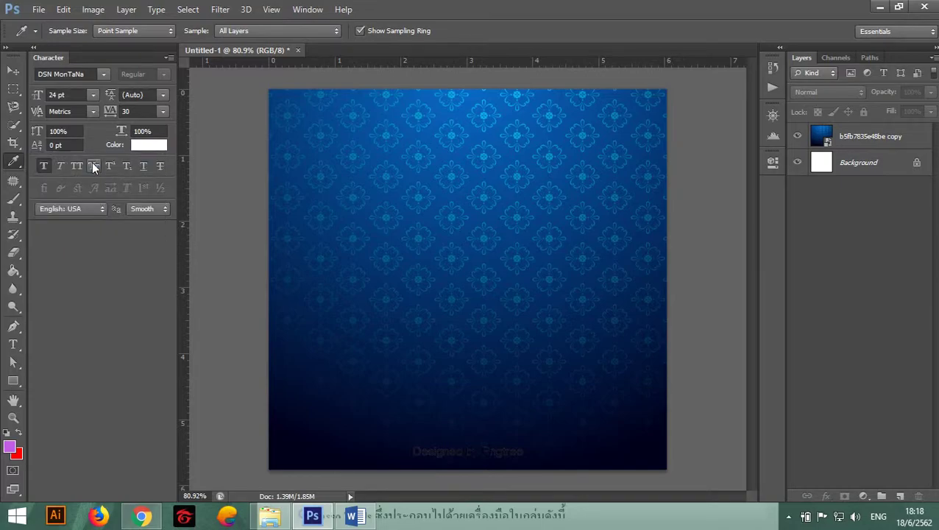
left_click(321, 109)
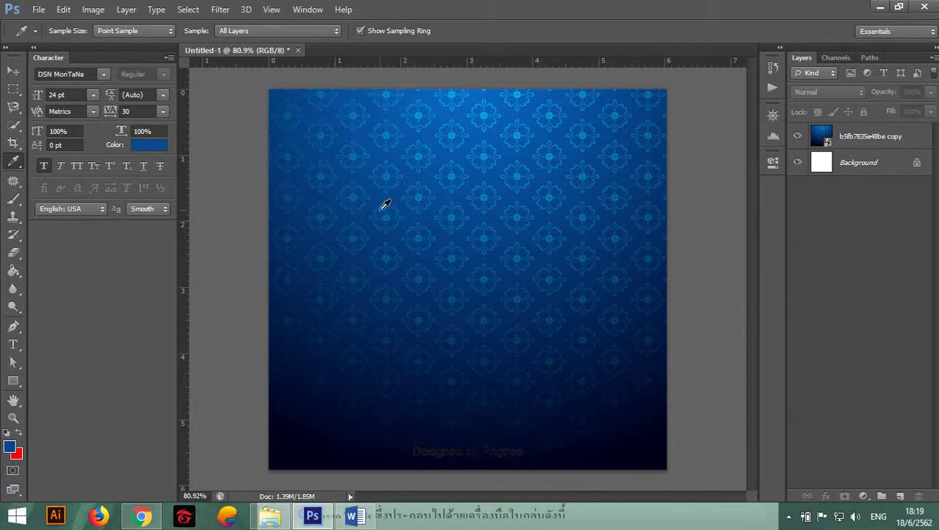
left_click(317, 424)
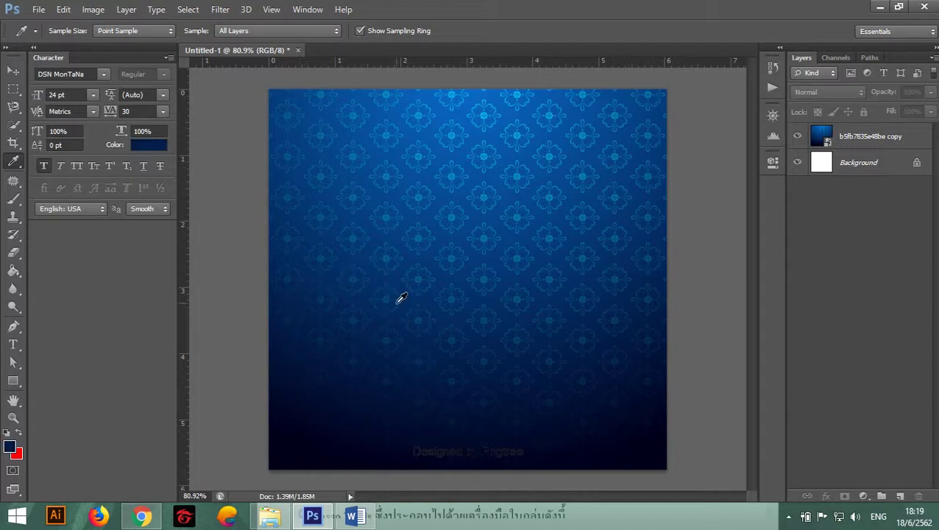
left_click_drag(362, 341, 401, 296)
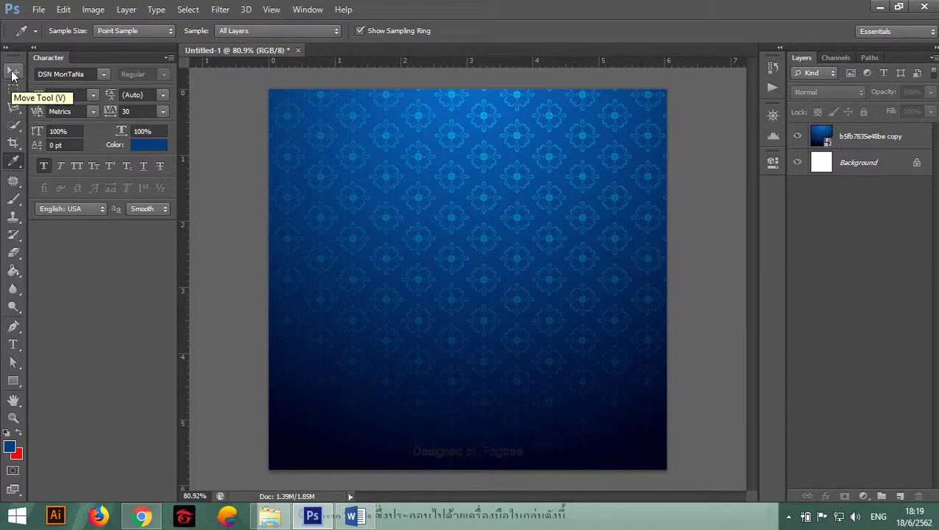
left_click(12, 73)
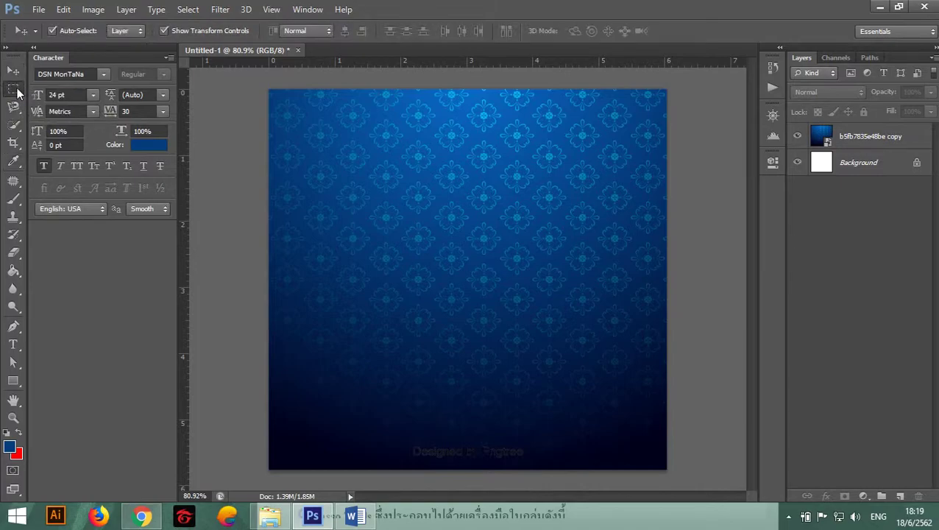
left_click(13, 88)
left_click(14, 126)
left_click(13, 143)
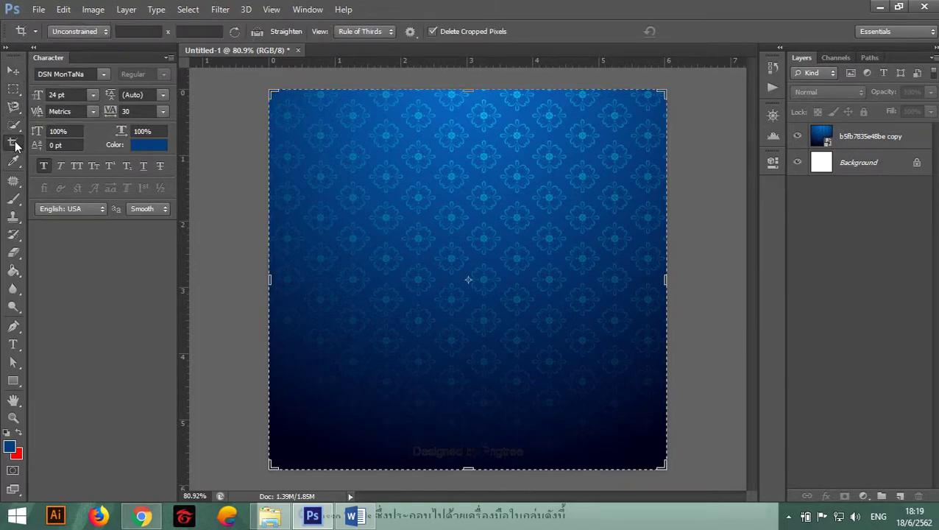
left_click(11, 73)
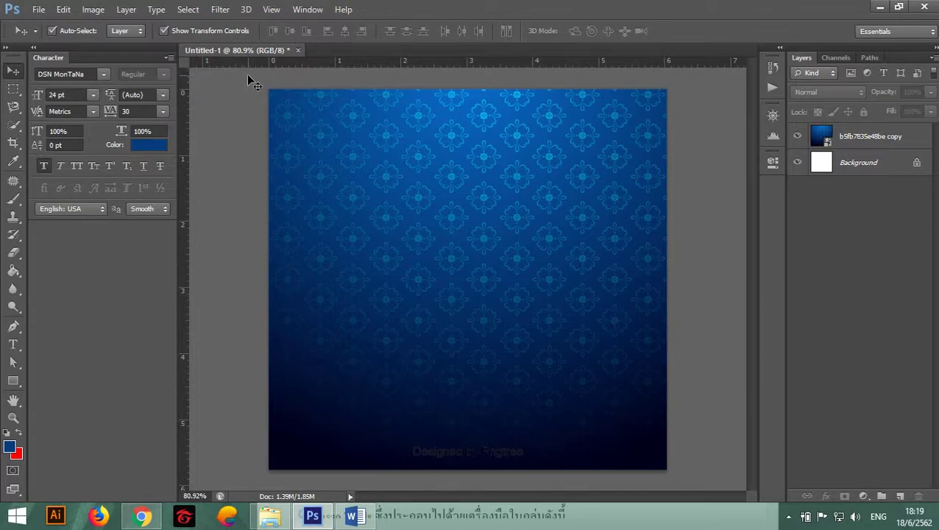
left_click_drag(247, 78, 718, 468)
left_click(716, 463)
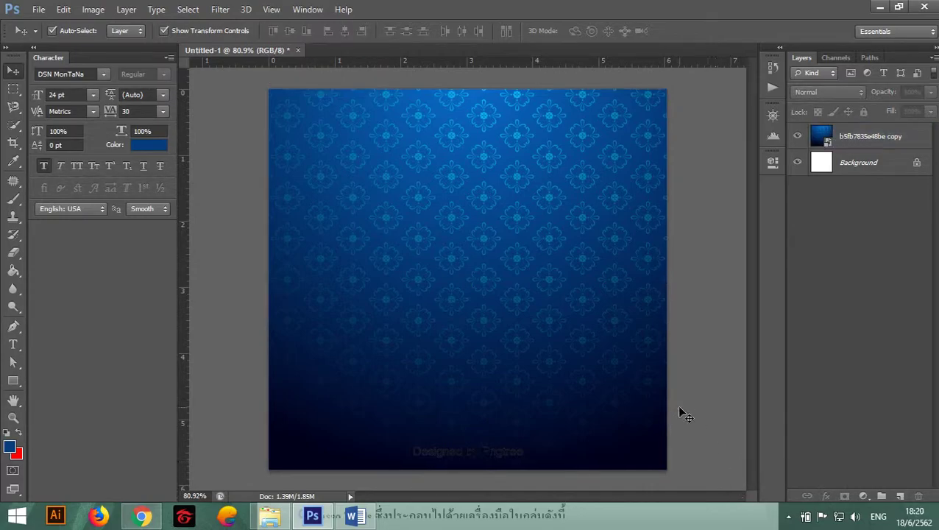